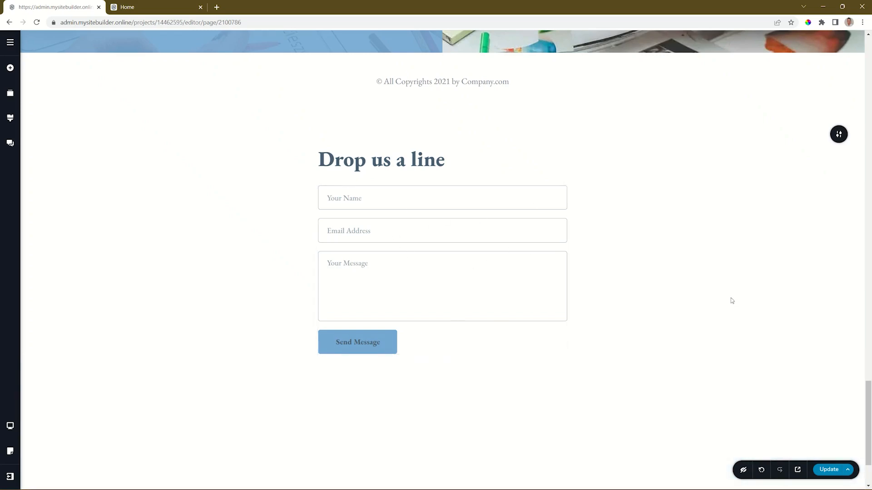
Scroll down until the 'Drop us a line' form and the Add a New Block bar are visible.
scroll(732, 301, "down", 1)
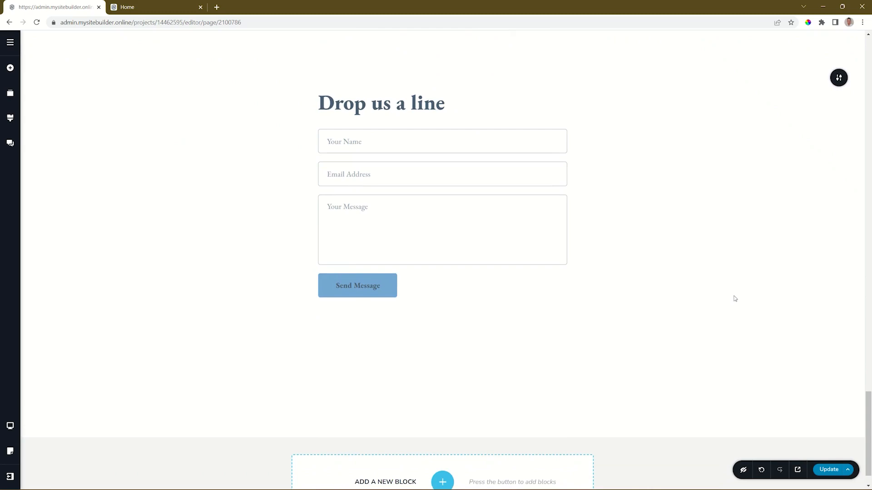
Drop a new Form element beneath the 'Drop us a line' form, then select the original form.
left_click(10, 68)
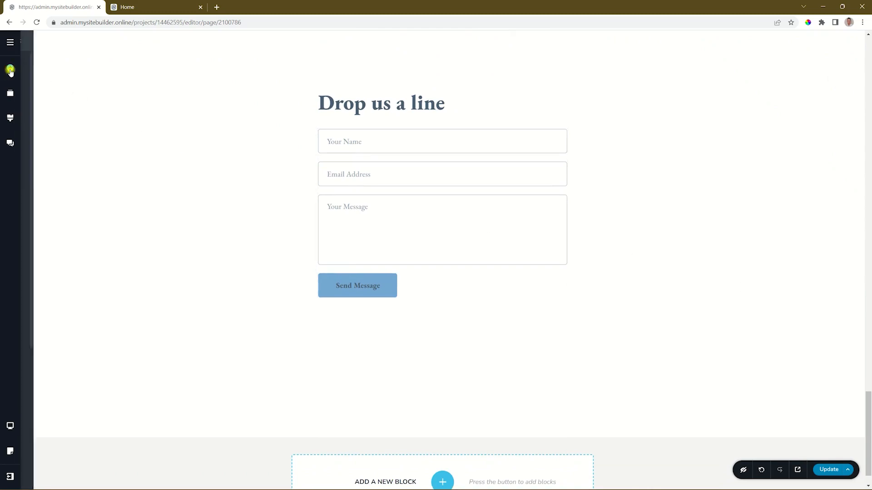
mouse_move(80, 232)
left_mouse_down()
mouse_move(276, 293)
mouse_move(352, 301)
left_mouse_up()
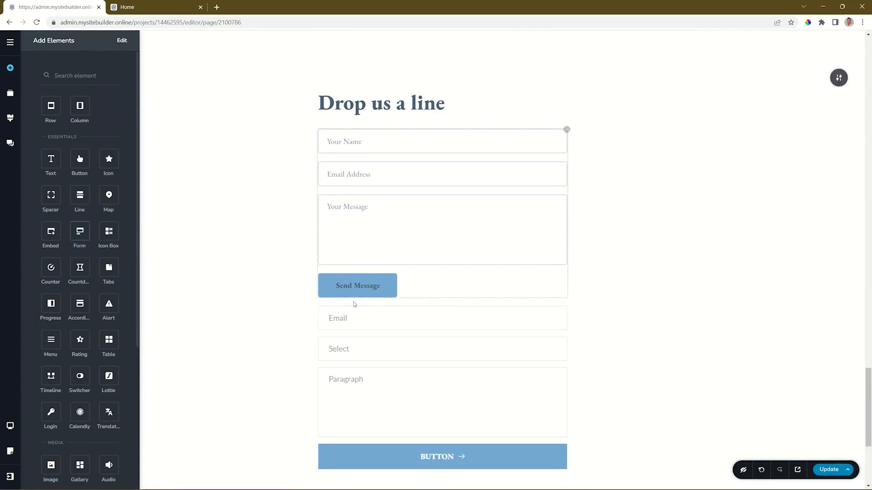
scroll(444, 332, "down", 3)
scroll(443, 331, "up", 3)
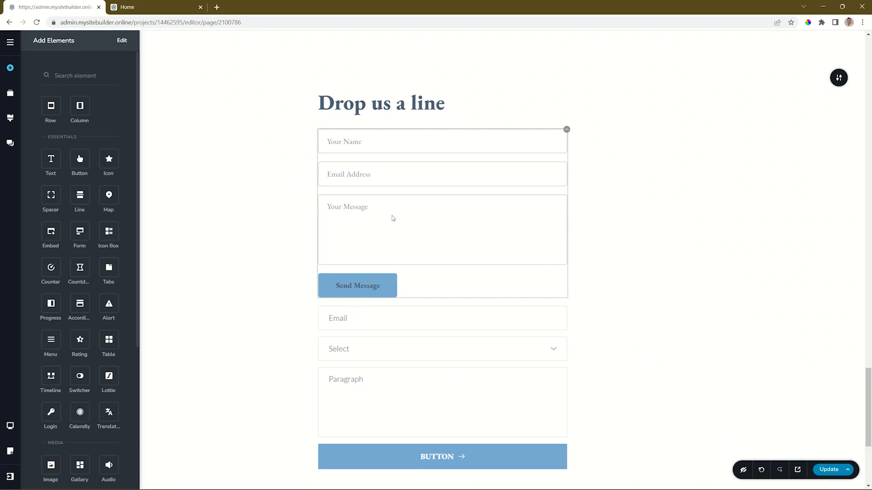
left_click(566, 129)
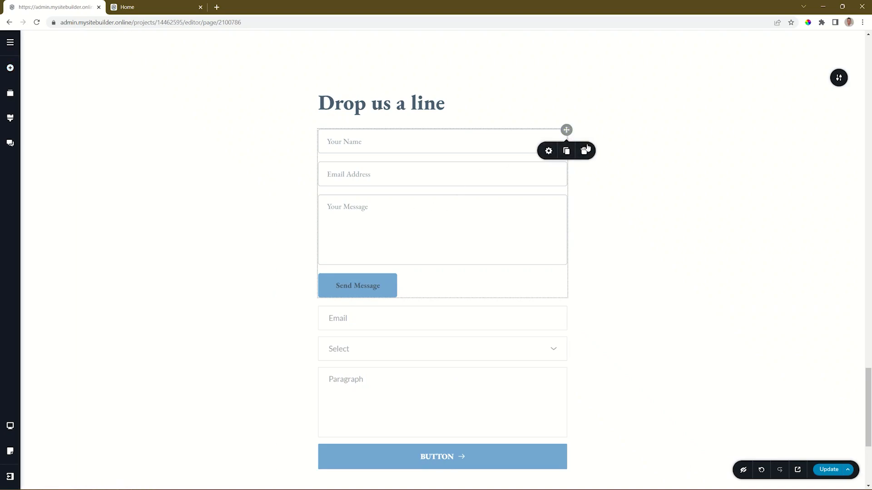
Delete the original contact form and preview the Select field's Option 1 and Option 2 entries.
left_click(587, 150)
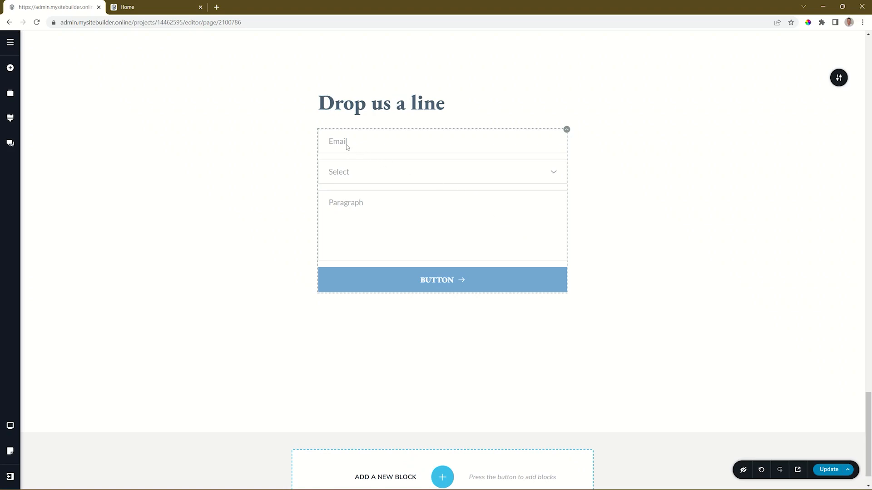
left_click(552, 174)
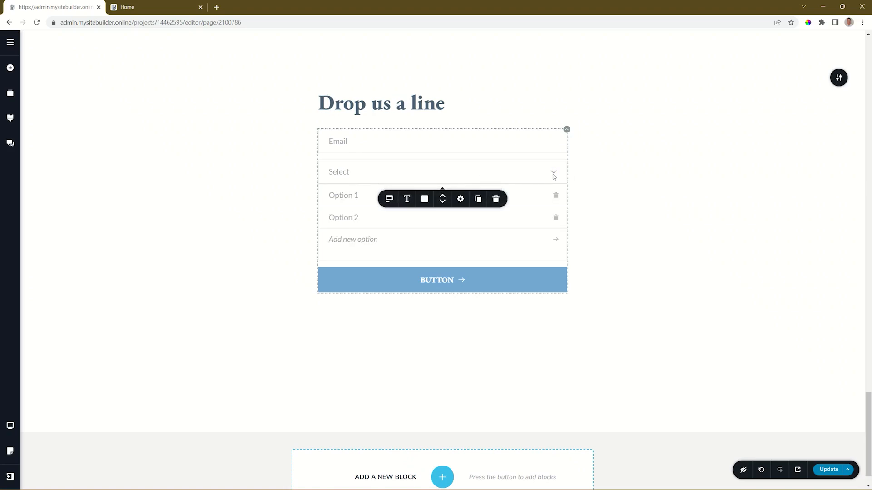
left_click(554, 174)
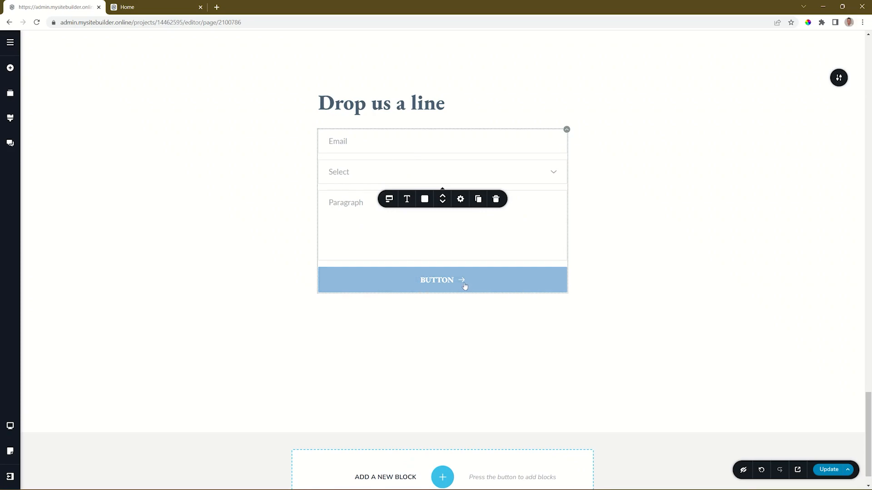
Keep the Email field's type as Email and set the field spacing to 16 px.
left_click(359, 143)
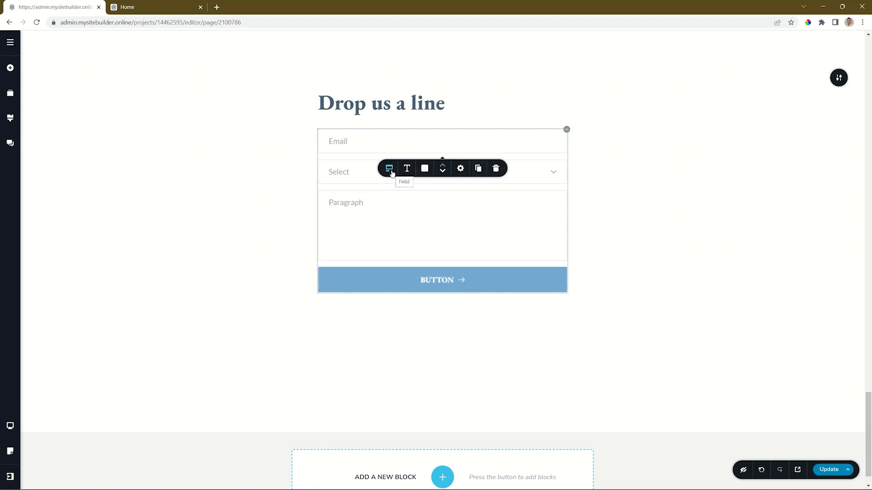
left_click(391, 169)
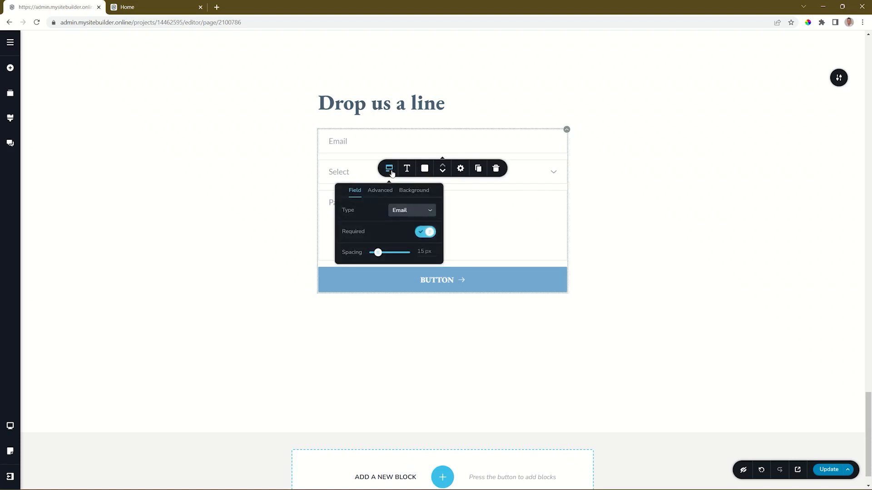
left_click(407, 209)
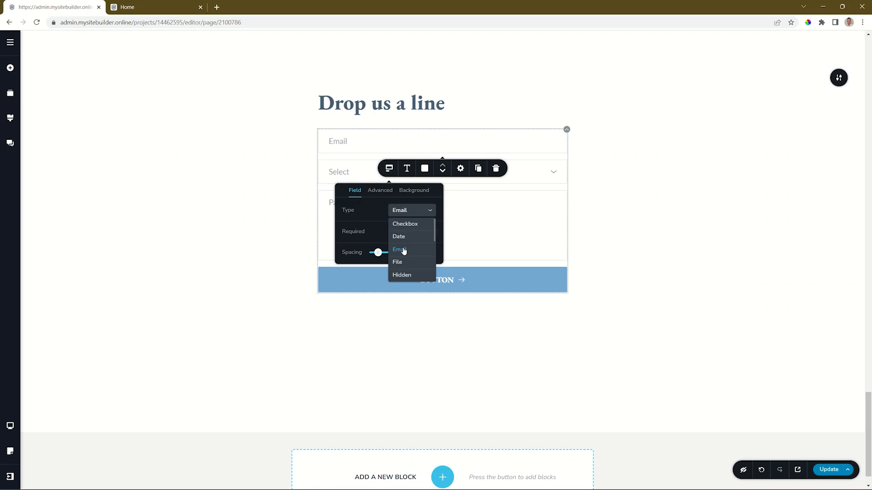
left_click(366, 206)
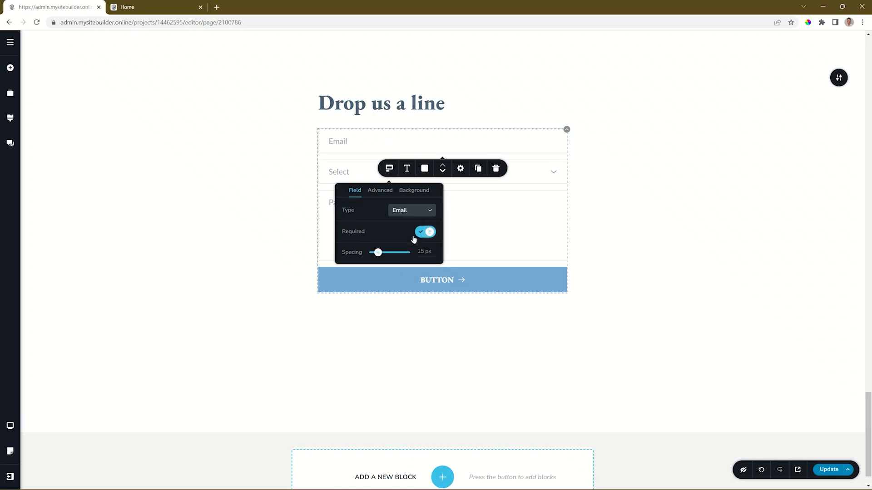
mouse_move(378, 252)
left_mouse_down()
mouse_move(389, 253)
mouse_move(378, 252)
left_mouse_up()
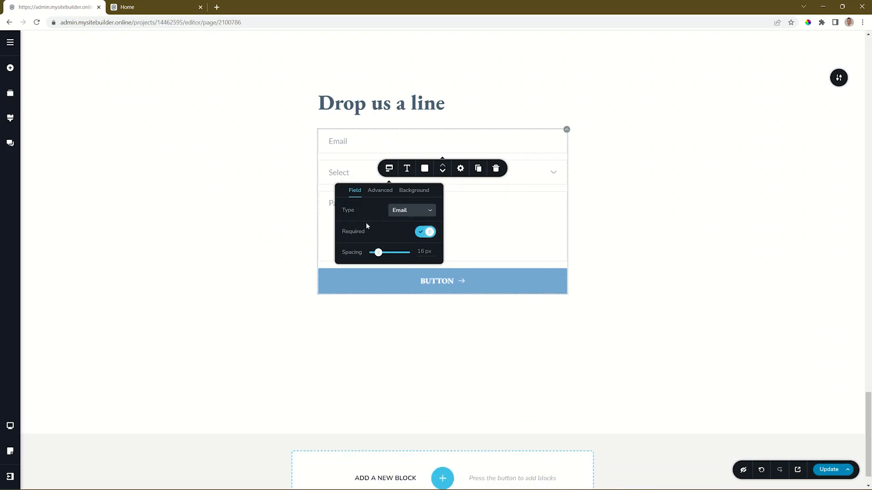
Leave field labels hidden and placeholders shown after testing both toggles in advanced settings.
left_click(380, 191)
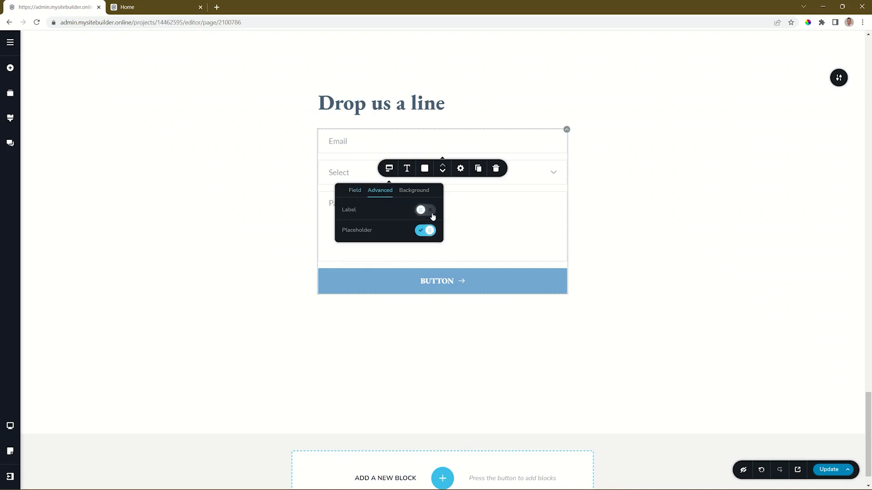
left_click(430, 212)
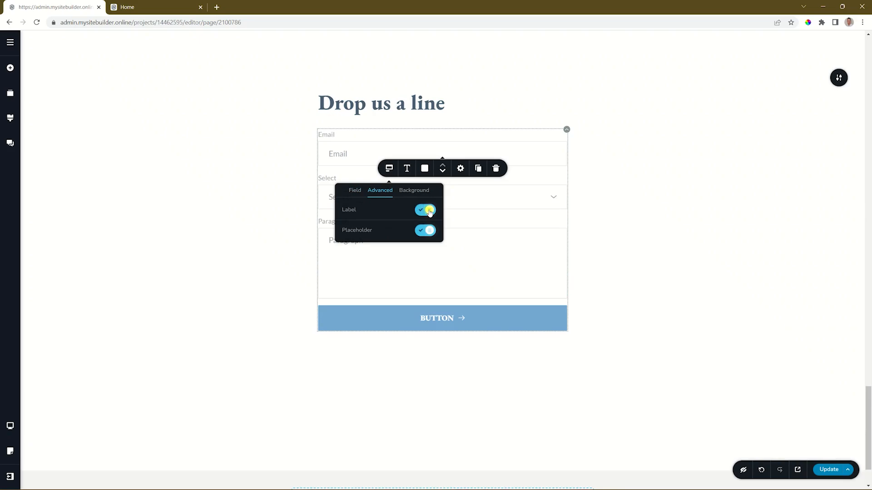
left_click(429, 212)
left_click(426, 232)
left_click(426, 233)
Set the form fields to medium size after trying small and large.
left_click(417, 191)
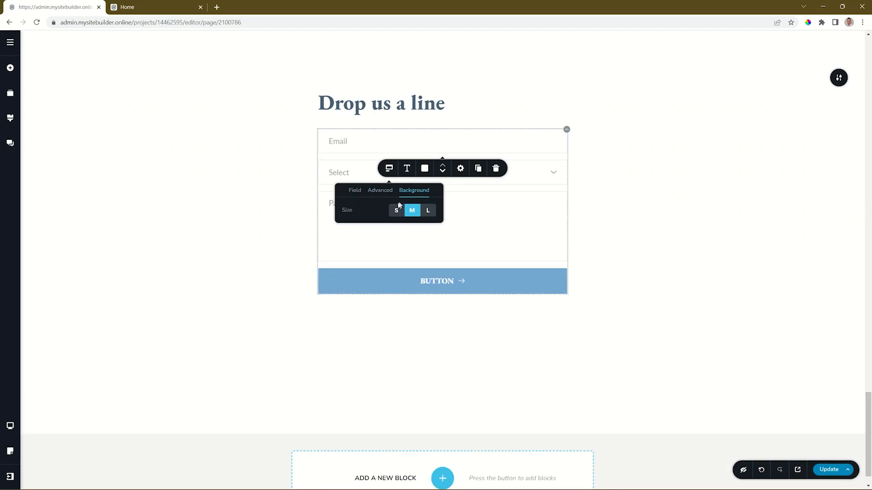
left_click(396, 210)
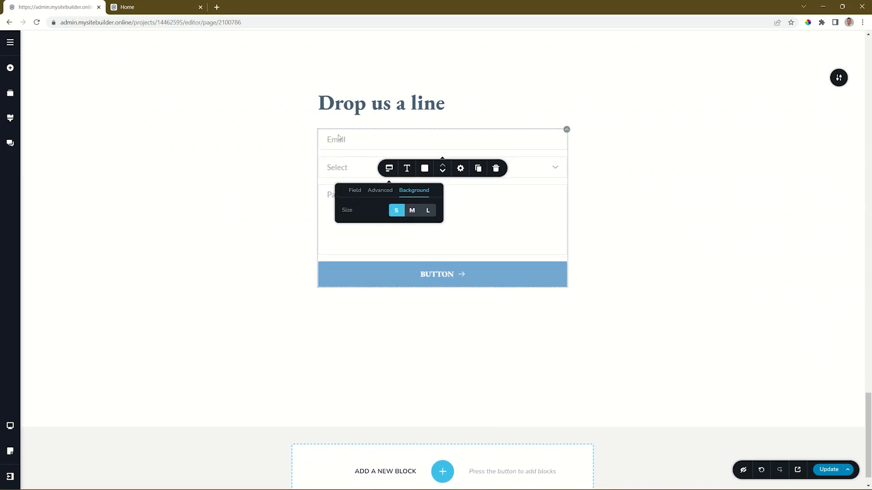
left_click(412, 210)
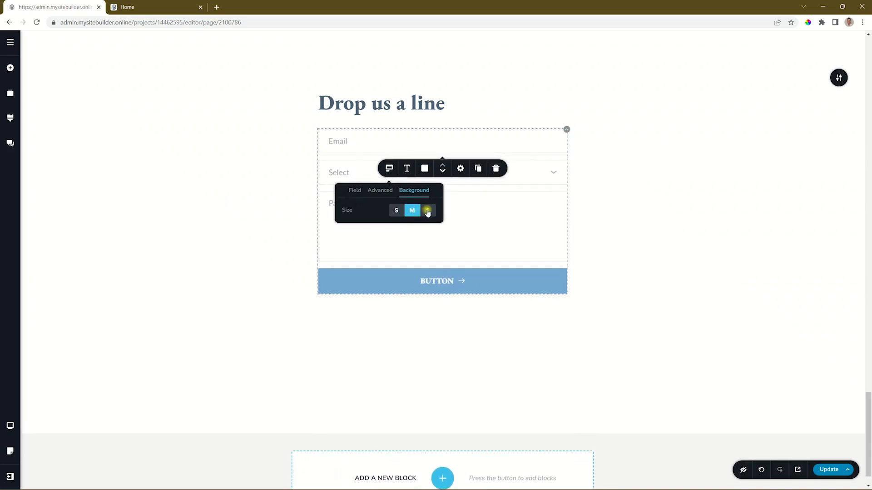
left_click(428, 210)
left_click(412, 213)
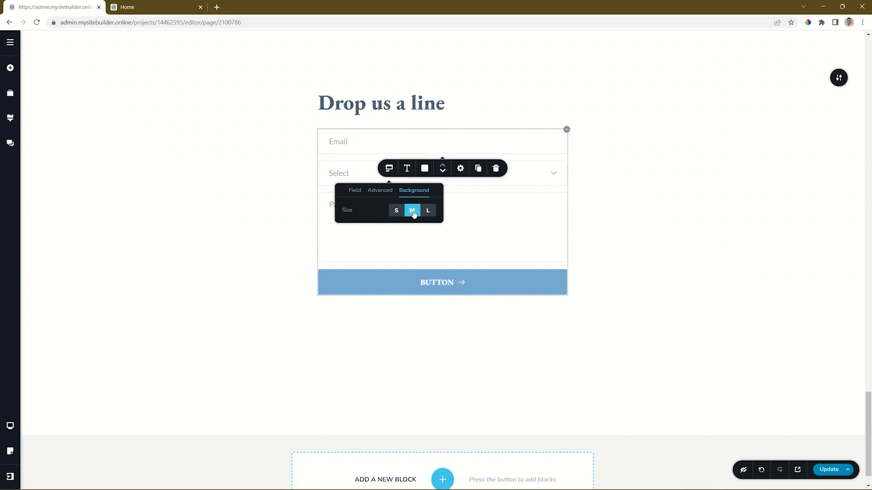
Change the Email field's placeholder to 'Your Email Address'.
left_click(337, 142)
double_click(337, 143)
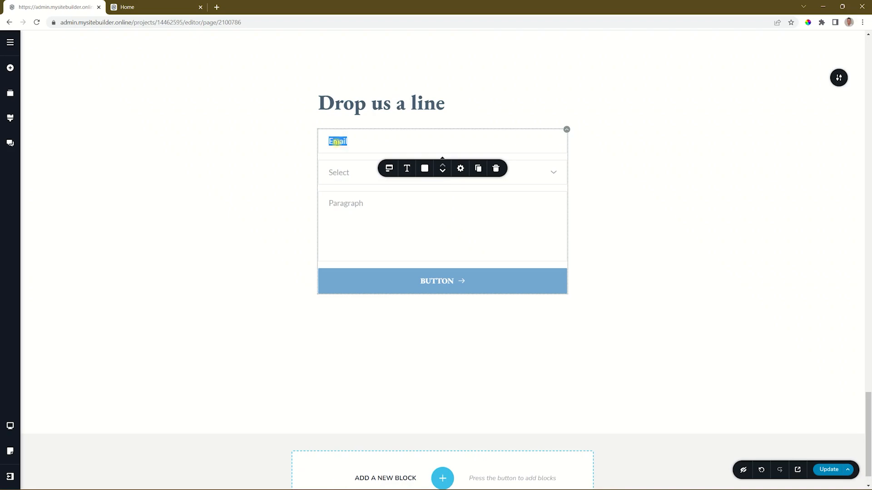
type("Your Email Address")
Duplicate the 'Your Email Address' field directly below itself.
left_click(389, 168)
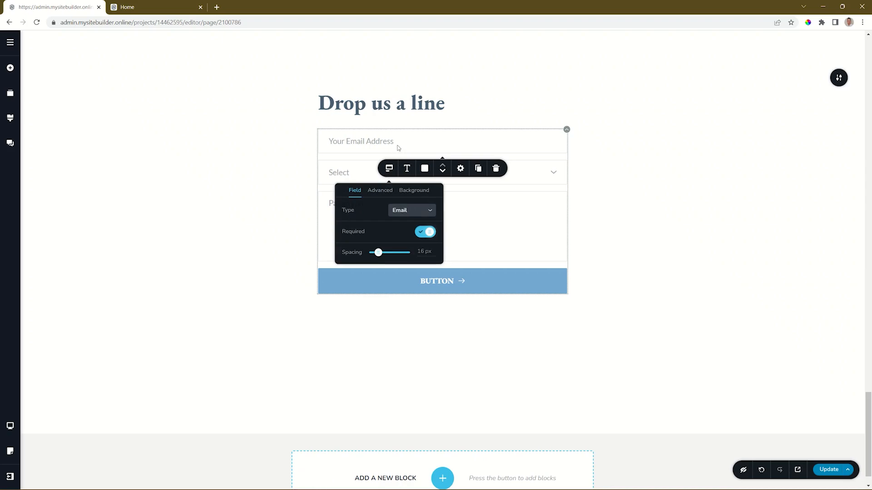
left_click(375, 142)
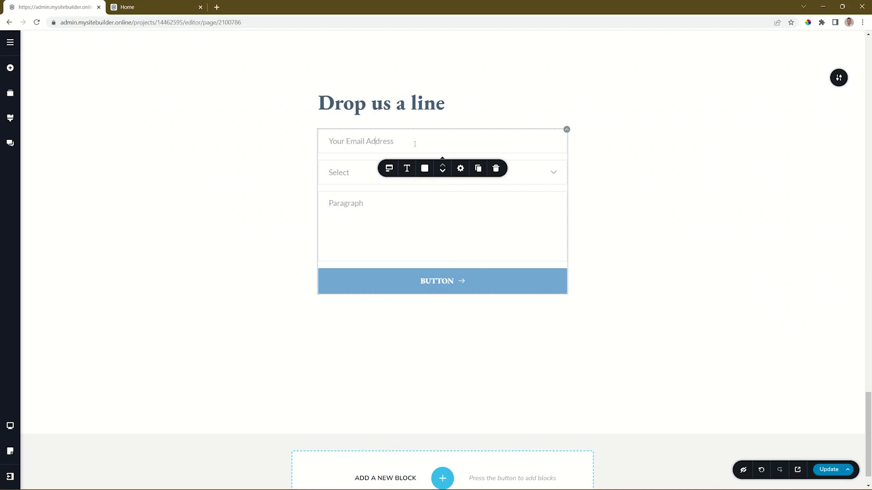
left_click(478, 168)
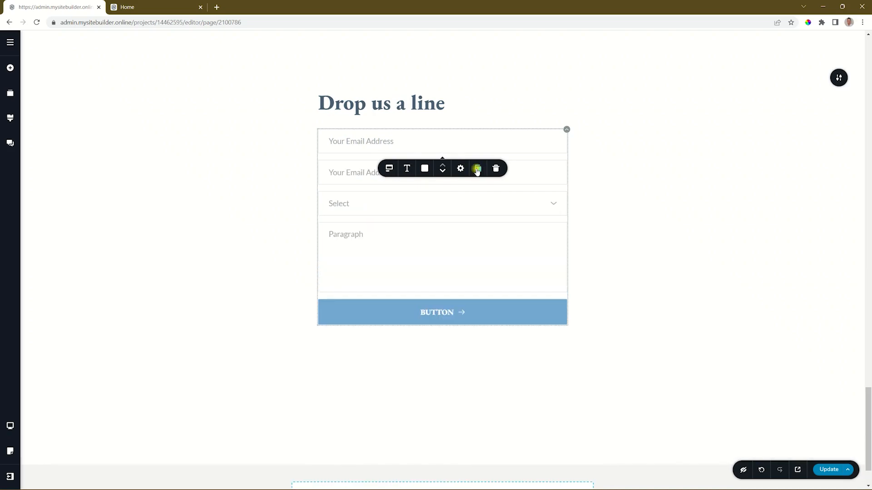
Change the duplicated field's type to Text.
left_click(356, 173)
left_click(390, 200)
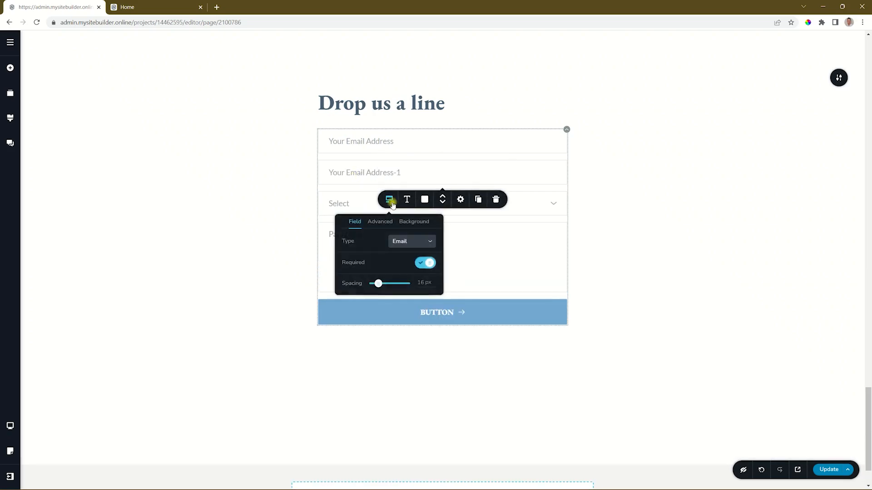
left_click(427, 242)
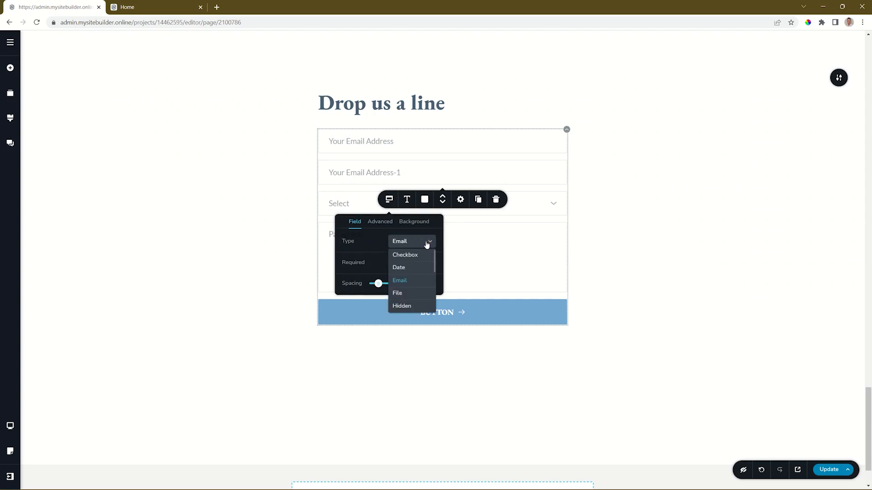
scroll(427, 245, "down", 2)
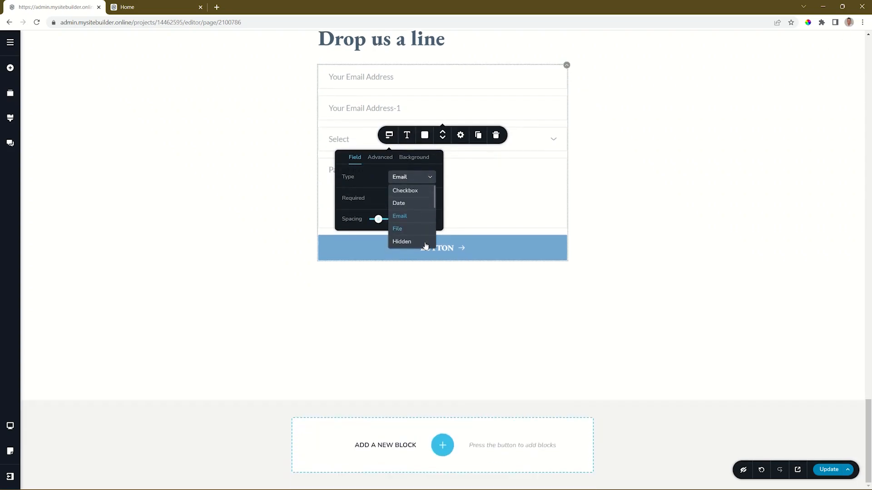
left_click_drag(434, 204, 434, 243)
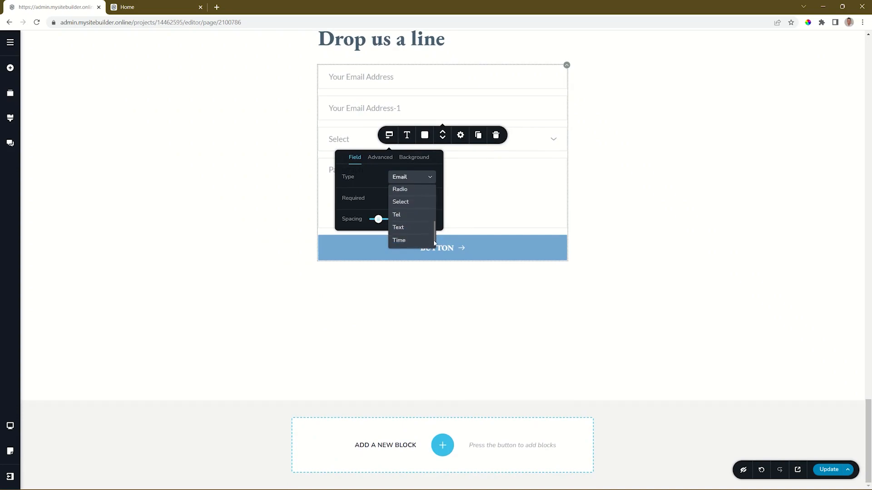
left_click(401, 232)
Rename the second field's placeholder to 'Your Name'.
left_click(366, 107)
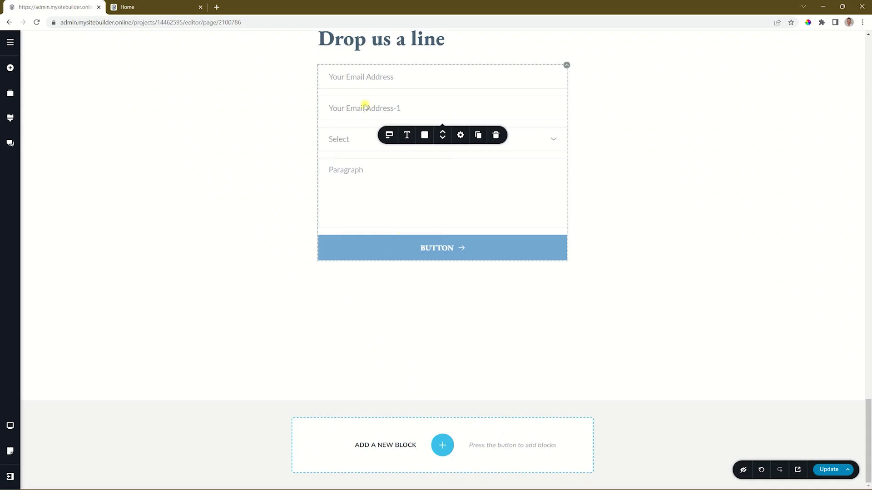
double_click(365, 107)
type("Your Name")
left_click(349, 141)
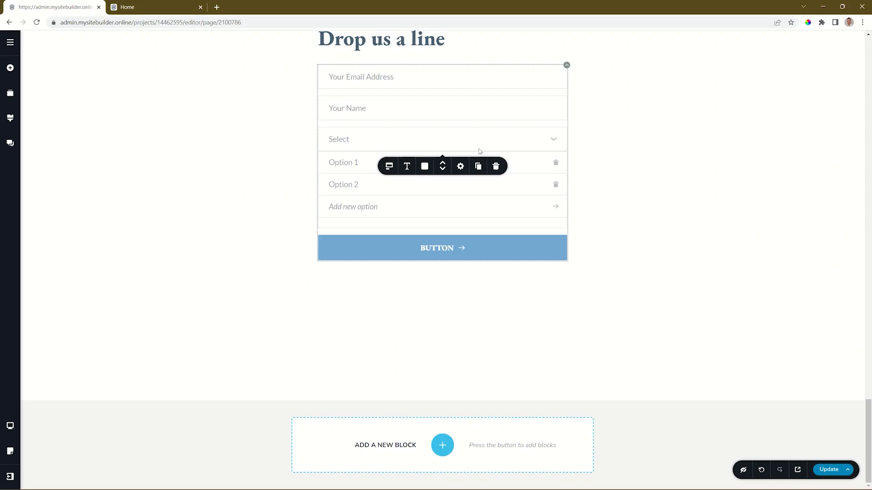
Delete the Select field and change the Paragraph placeholder to 'Your Message'.
left_click(497, 167)
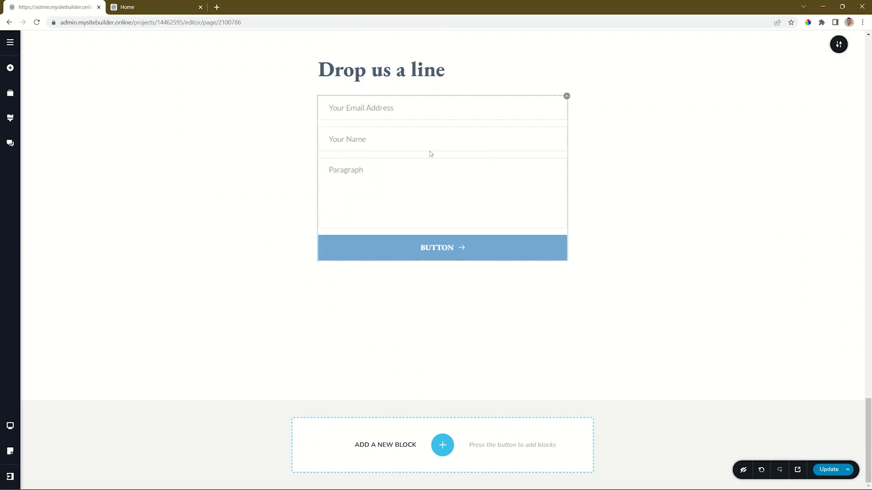
left_click(347, 172)
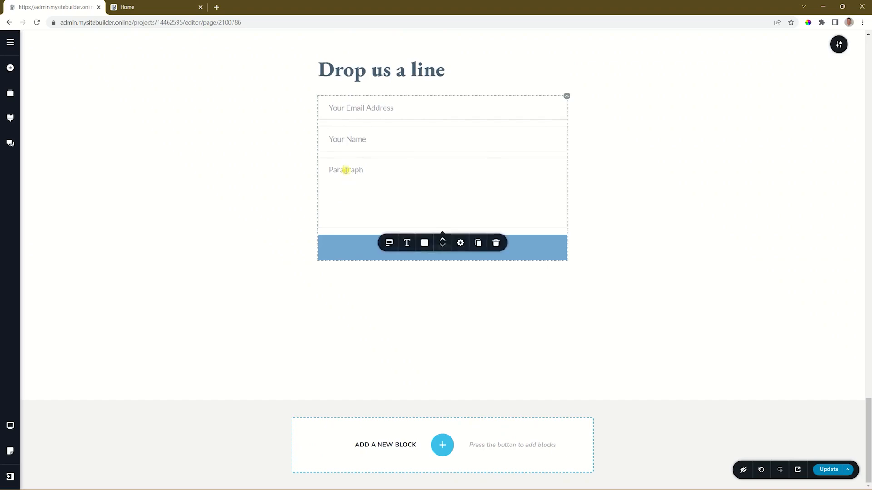
left_click(386, 246)
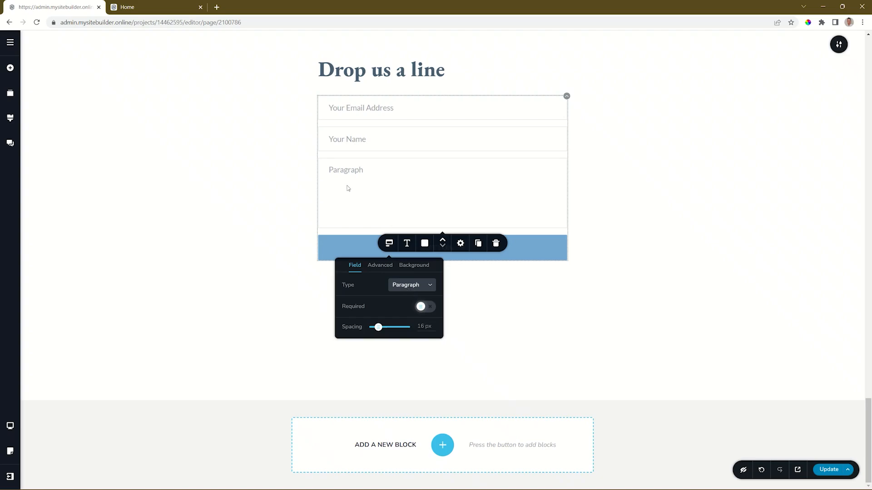
left_click(345, 171)
double_click(346, 170)
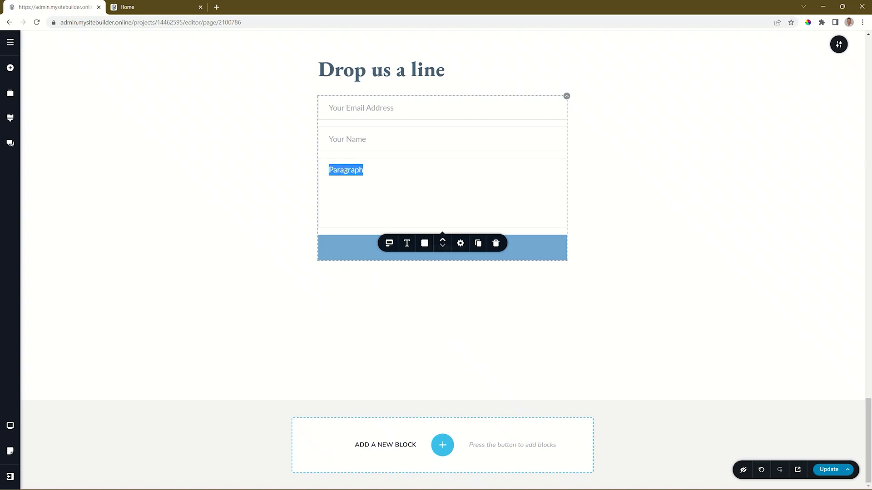
type("Your Message")
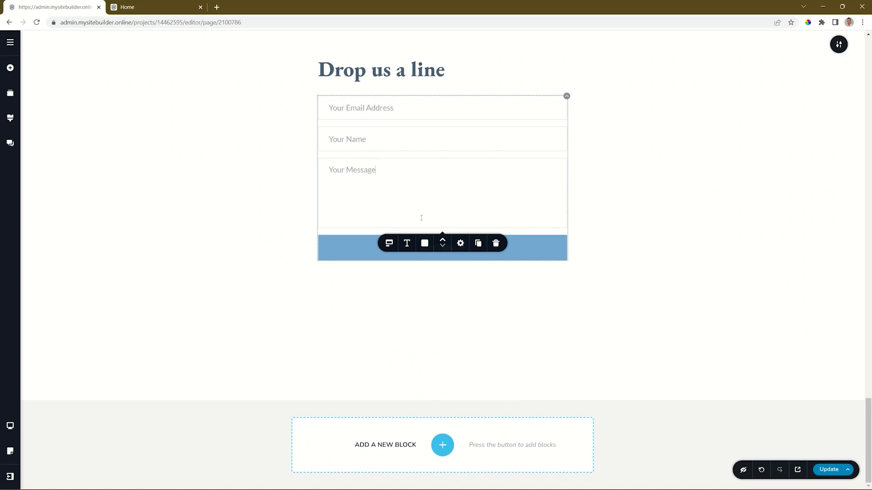
Keep Your Message below Your Name after trying reorders, and set the fields' font to Noto Serif.
left_click(443, 240)
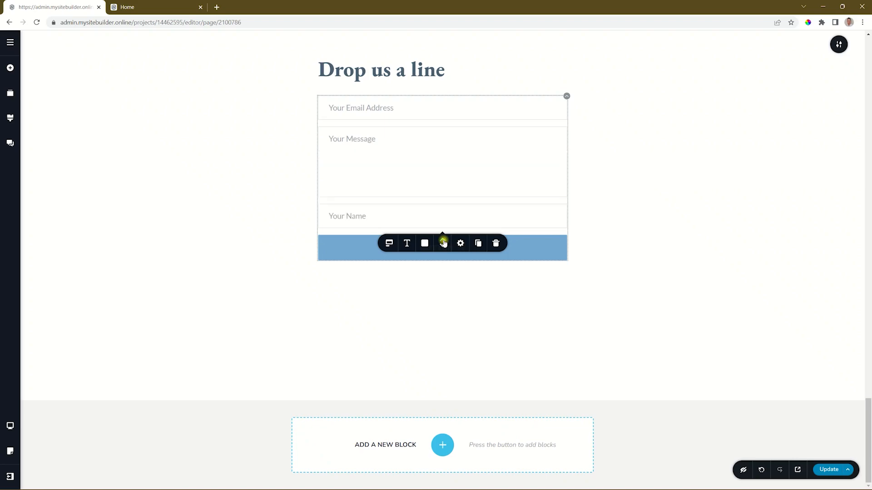
left_click(444, 242)
left_click(443, 246)
left_click(444, 246)
left_click(407, 244)
left_click(337, 271)
Switch the field font to Montserrat with a light blue #75a8d3 background and white text.
left_click(357, 285)
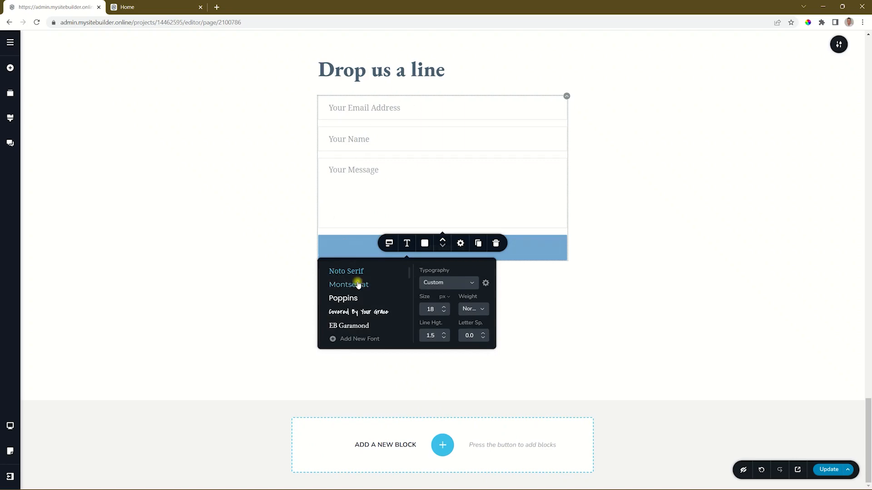
left_click(424, 244)
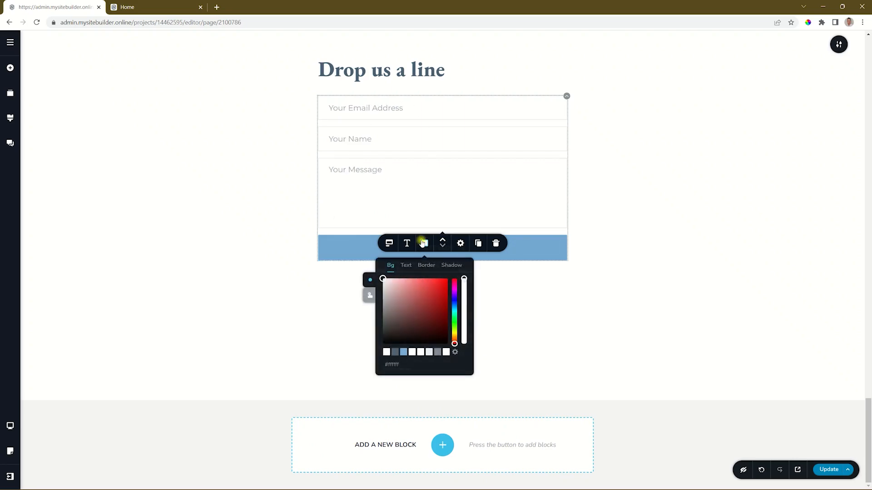
left_click(404, 353)
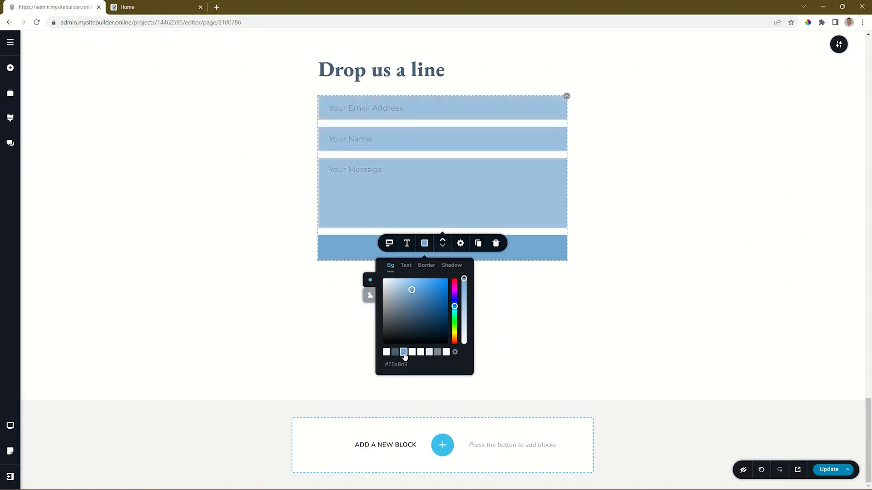
left_click(406, 266)
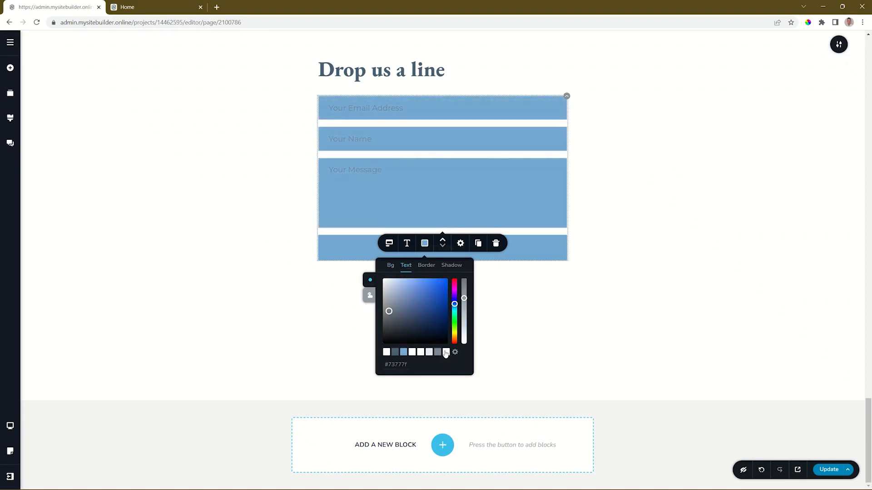
left_click(446, 352)
Set the form fields' border style to None.
left_click(426, 266)
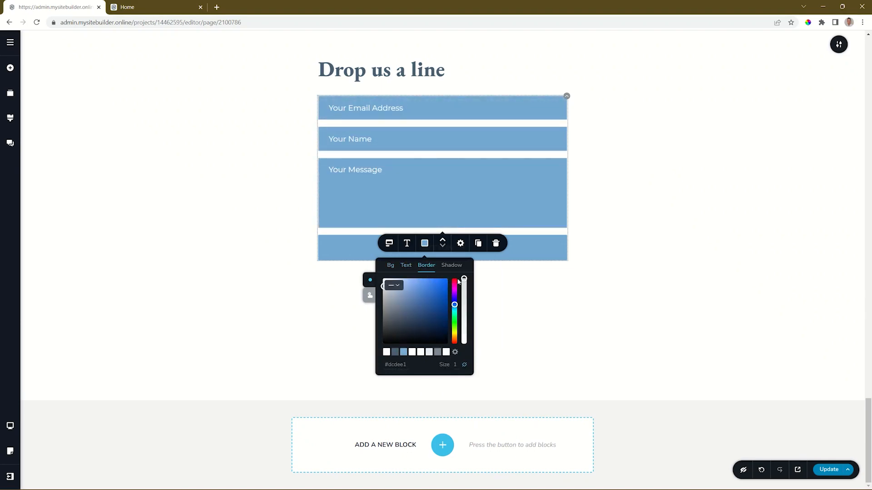
left_click(394, 285)
left_click(395, 292)
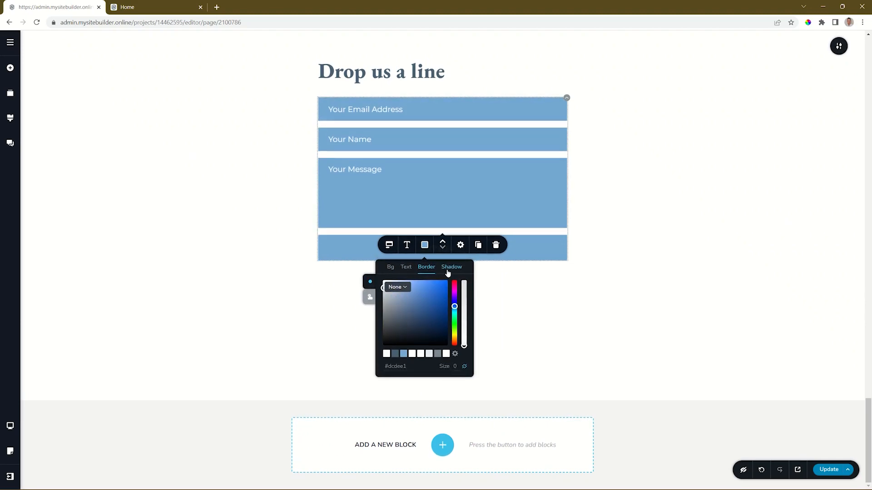
left_click(370, 296)
left_click(370, 289)
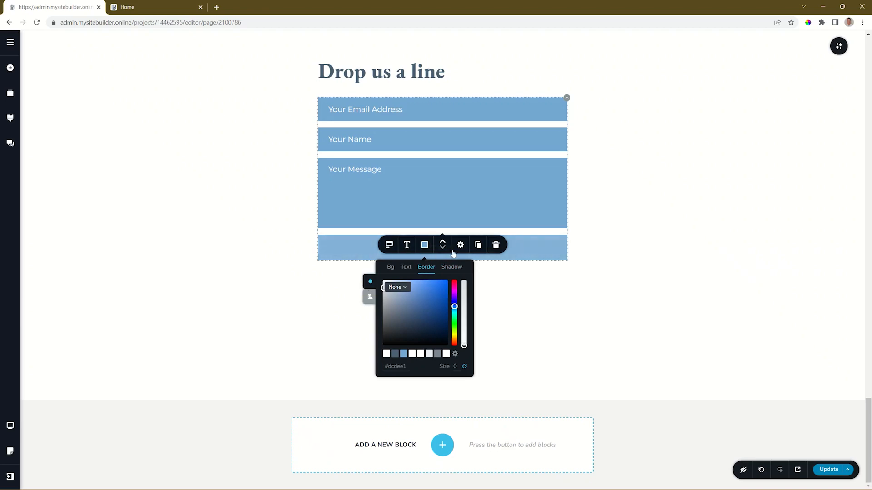
left_click(535, 255)
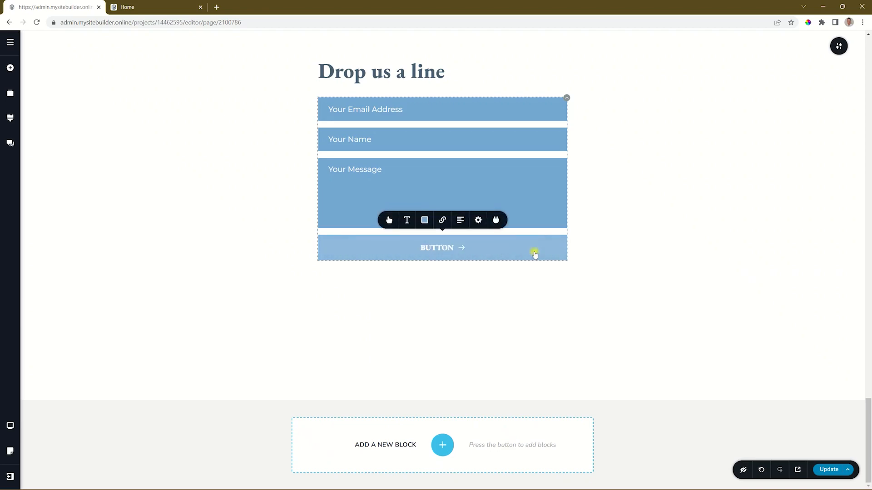
Set the submit button to small size after trying medium, large and a custom height.
left_click(389, 221)
left_click(381, 151)
left_click(396, 150)
left_click(412, 149)
left_click(429, 148)
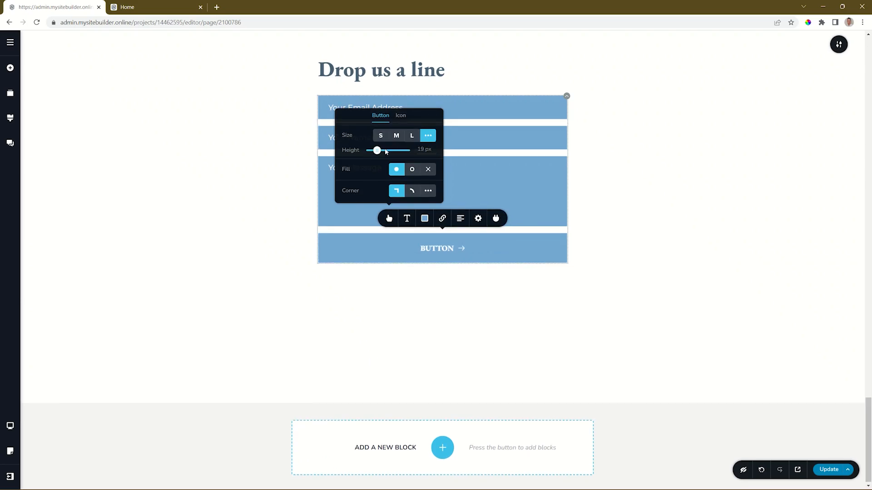
mouse_move(377, 150)
left_mouse_down()
mouse_move(388, 151)
mouse_move(375, 151)
left_mouse_up()
left_click(381, 137)
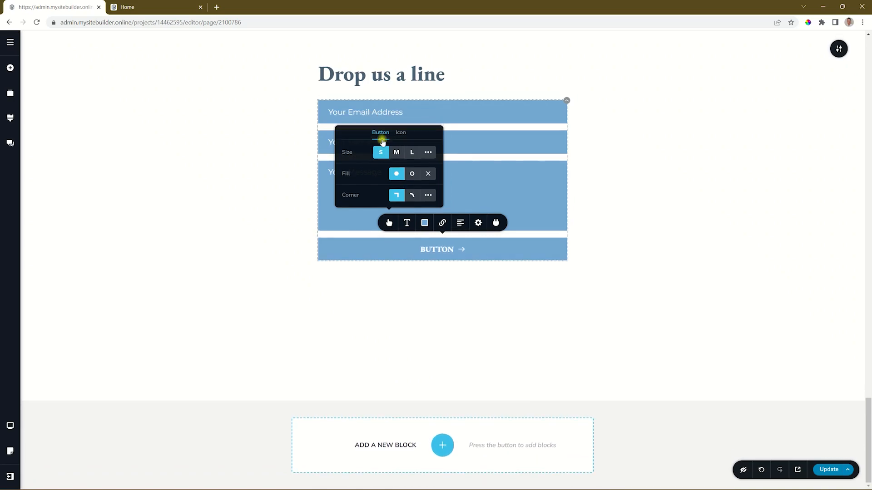
Keep the button's solid fill and square corners after trying outline, no fill and rounded.
left_click(412, 174)
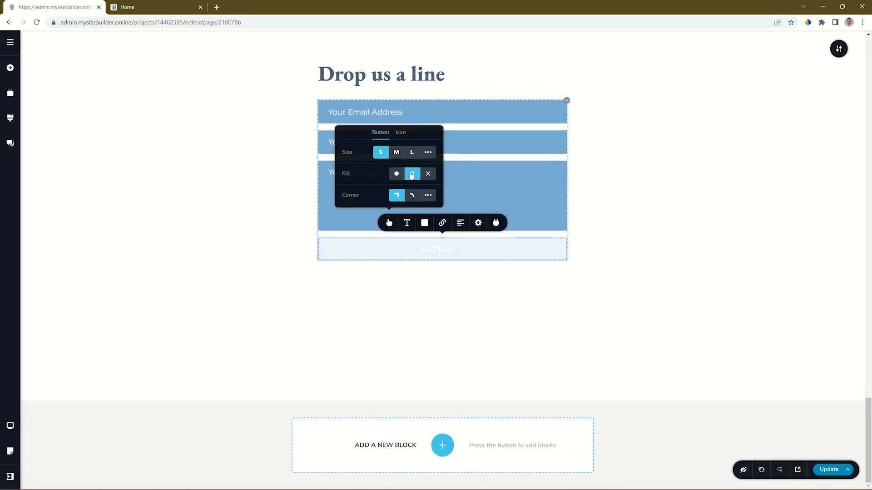
left_click(428, 174)
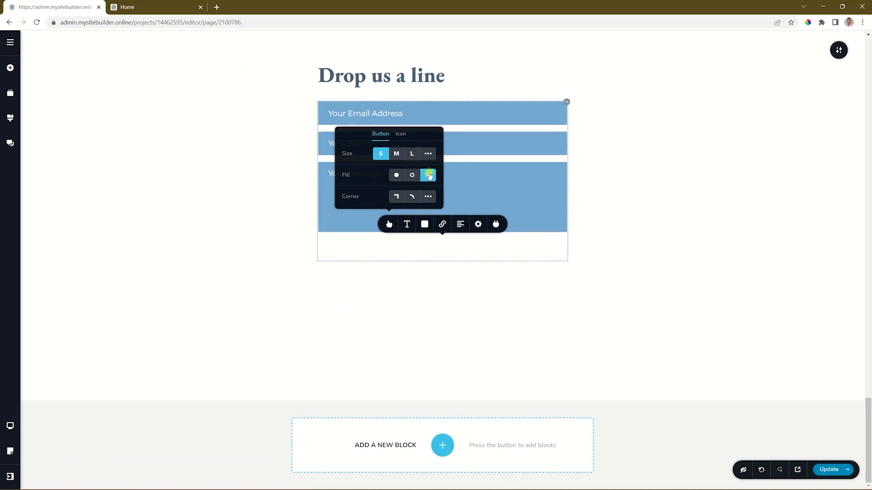
left_click(399, 175)
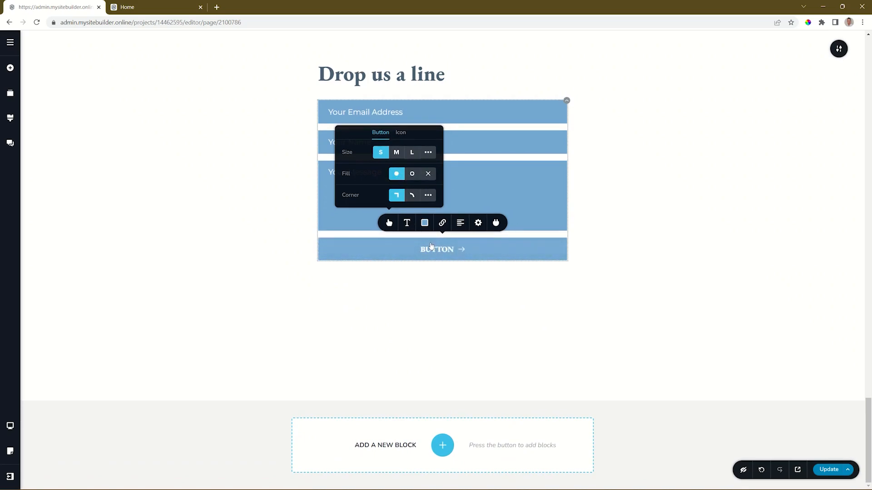
left_click(413, 197)
left_click(400, 197)
Remove the button's arrow icon in its icon settings.
left_click(401, 132)
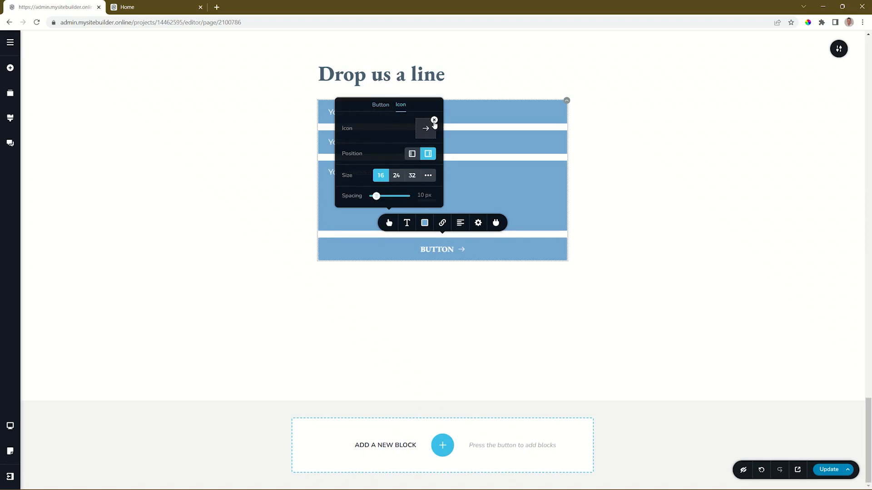
left_click(412, 154)
left_click(428, 154)
left_click(407, 223)
Give the button Montserrat text, a #4A5F71 dark slate fill, 39% width and right alignment.
left_click(362, 144)
left_click(424, 222)
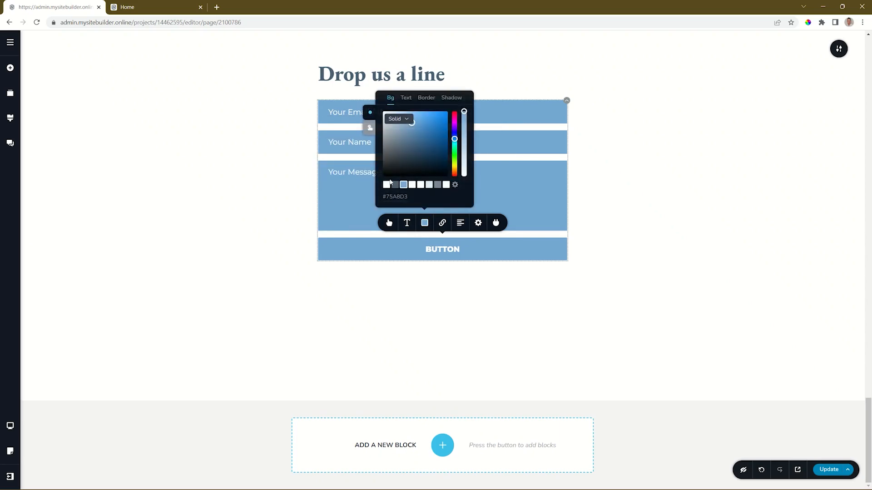
left_click(396, 184)
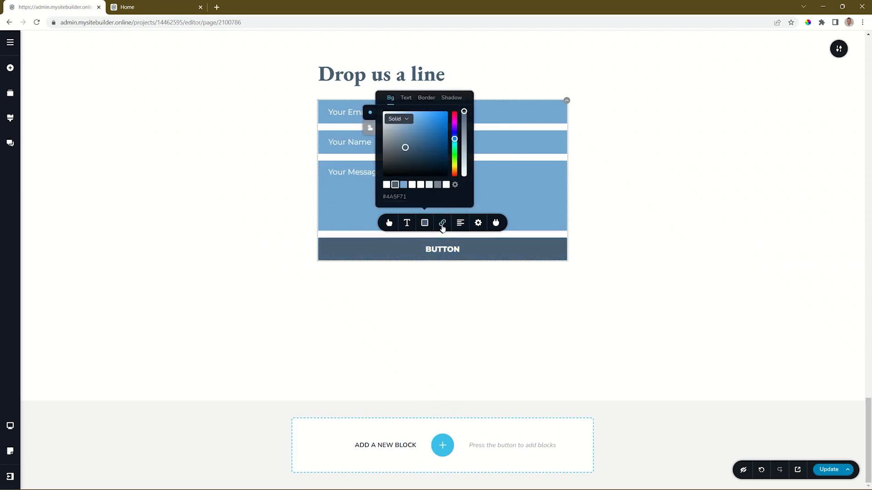
left_click(479, 223)
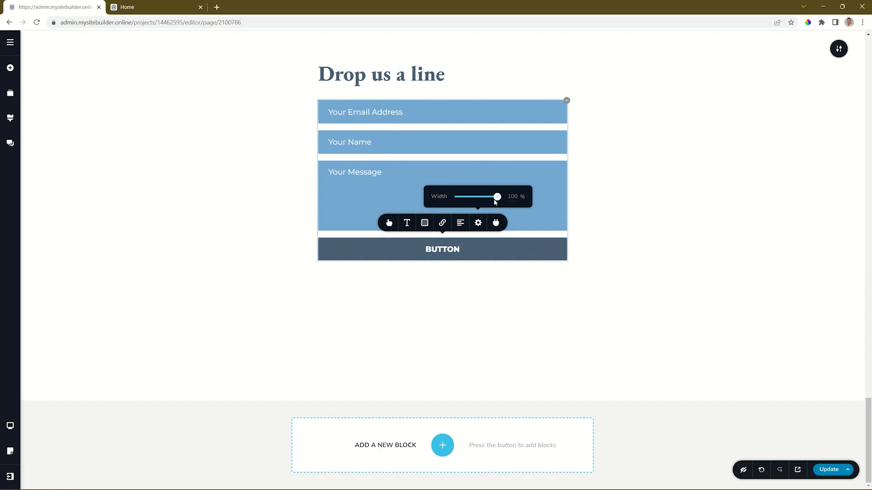
left_click_drag(497, 197, 473, 197)
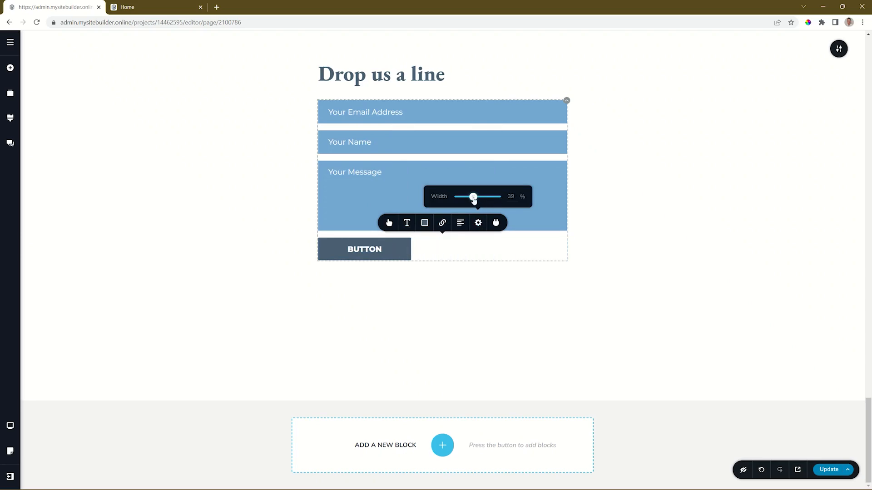
left_click(460, 223)
left_click(461, 224)
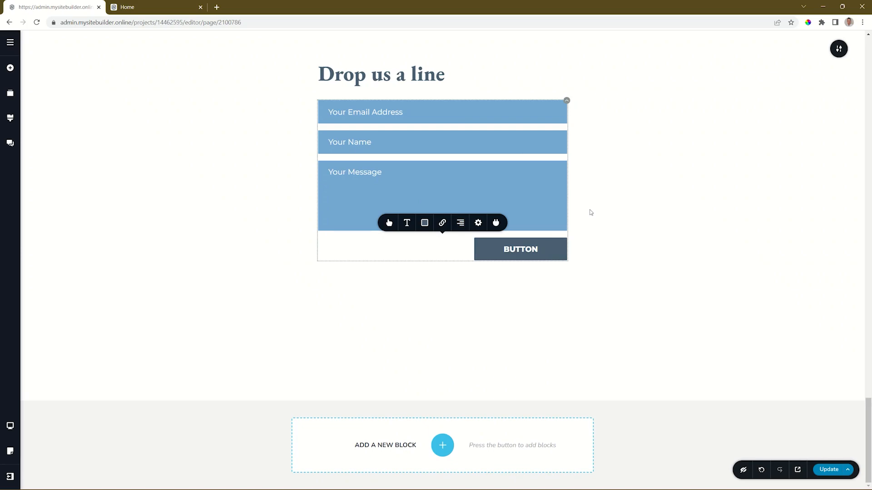
Set the form to redirect visitors after submission and save the page with Update.
left_click(442, 224)
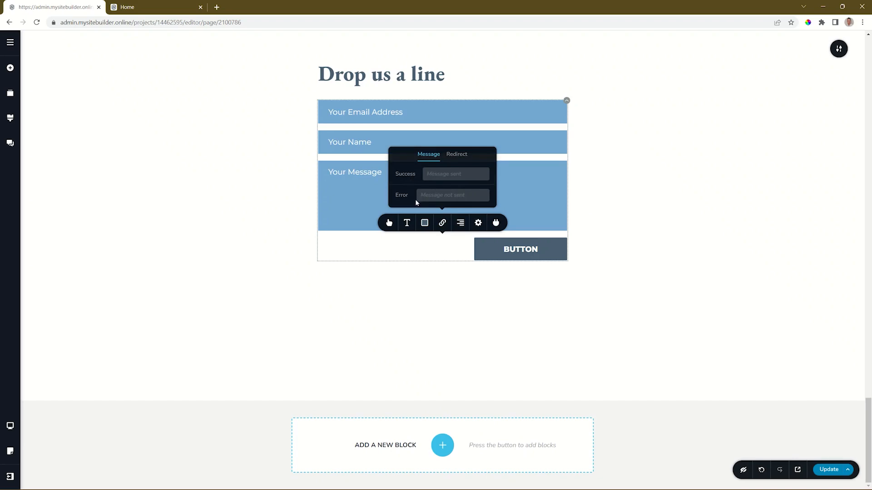
left_click(456, 154)
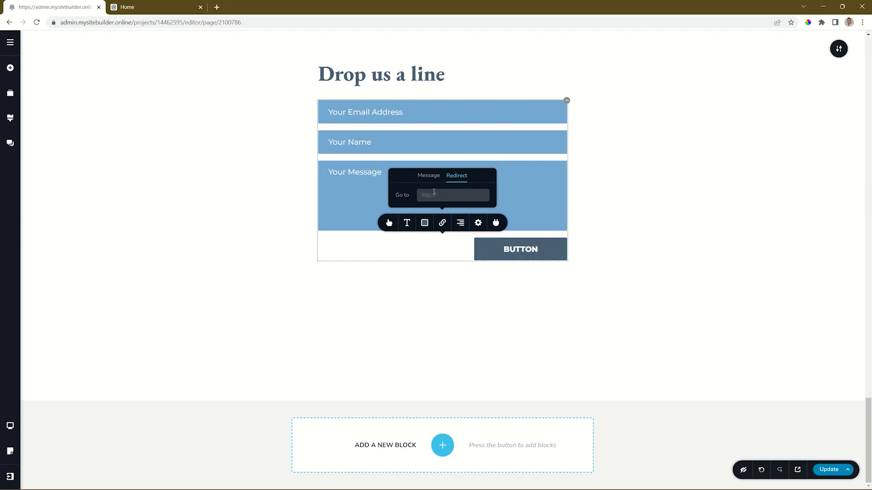
left_click(442, 222)
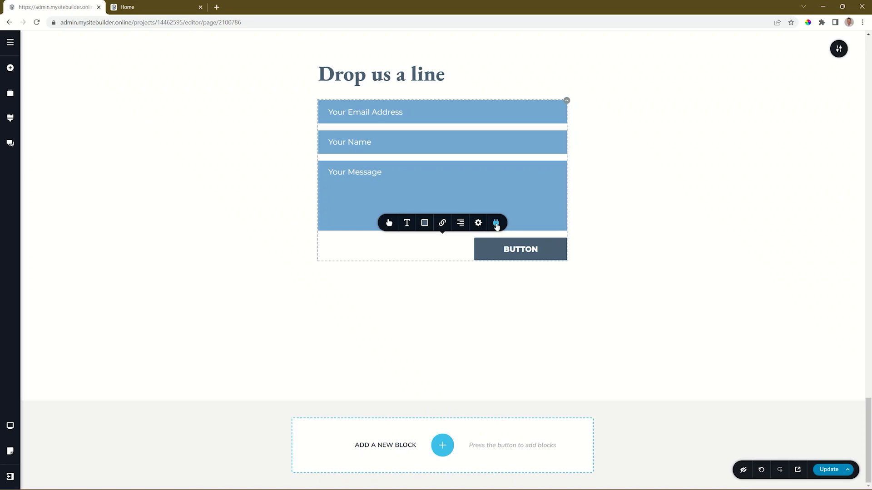
left_click(830, 472)
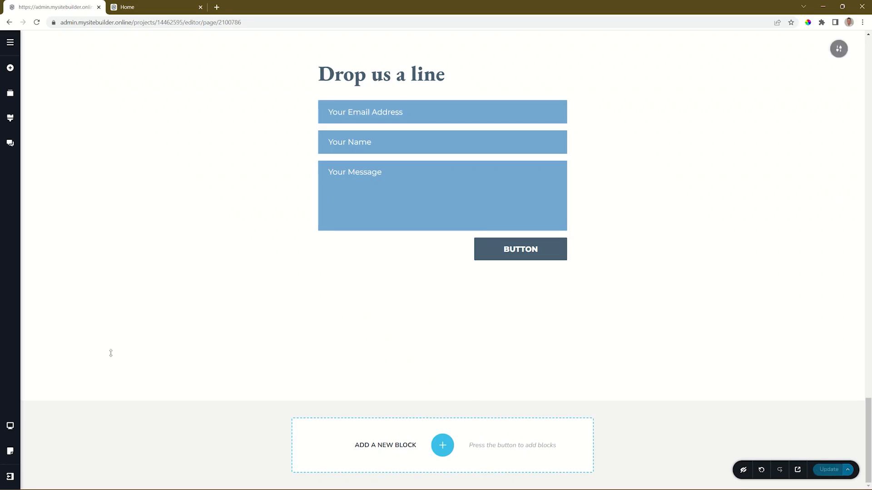
left_click(11, 476)
Check Website/Project #2's leads from the dashboard, find none, and open its live site.
left_click(49, 474)
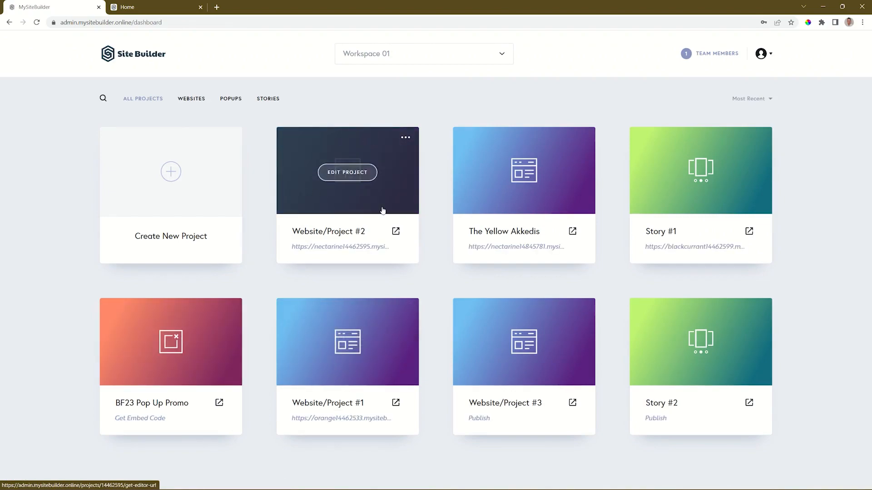
left_click(406, 141)
left_click(376, 165)
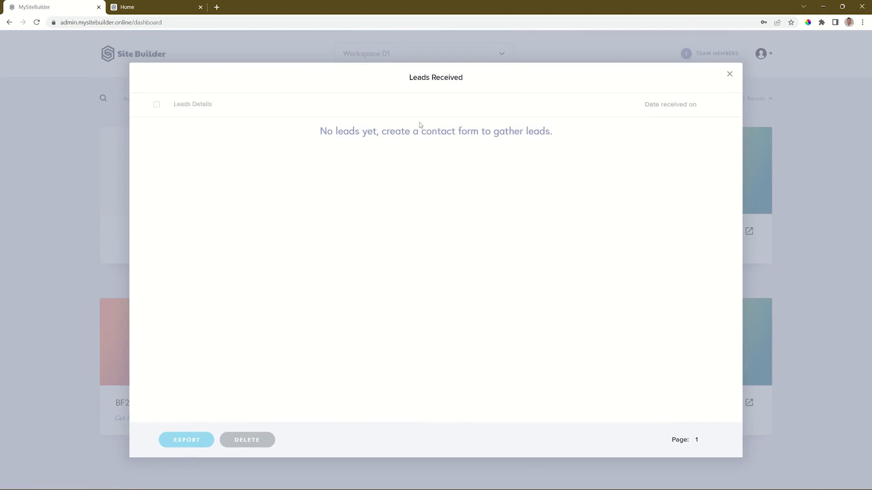
key("Escape")
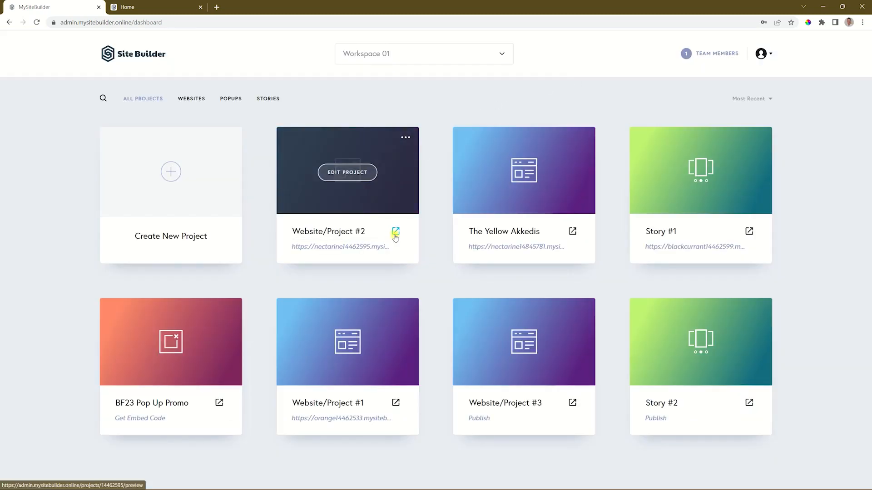
left_click(395, 232)
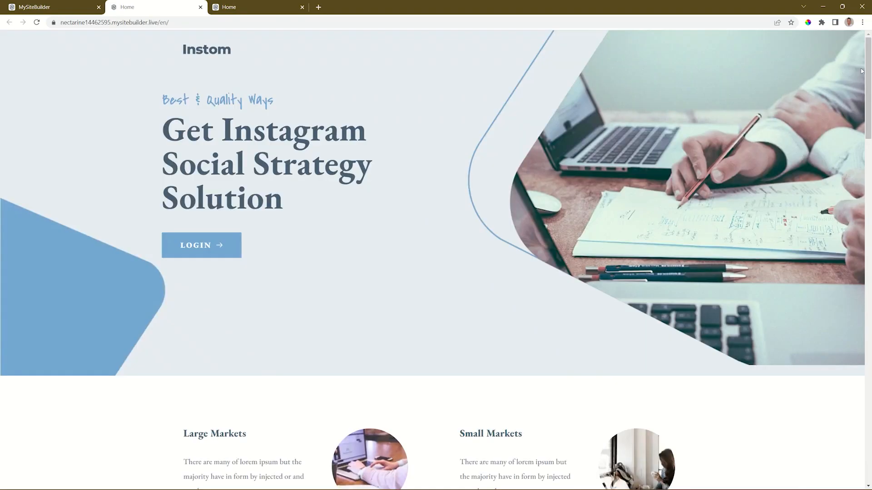
Fill the live form with a test email, a name and 'My Message', then submit it.
left_click_drag(868, 70, 864, 410)
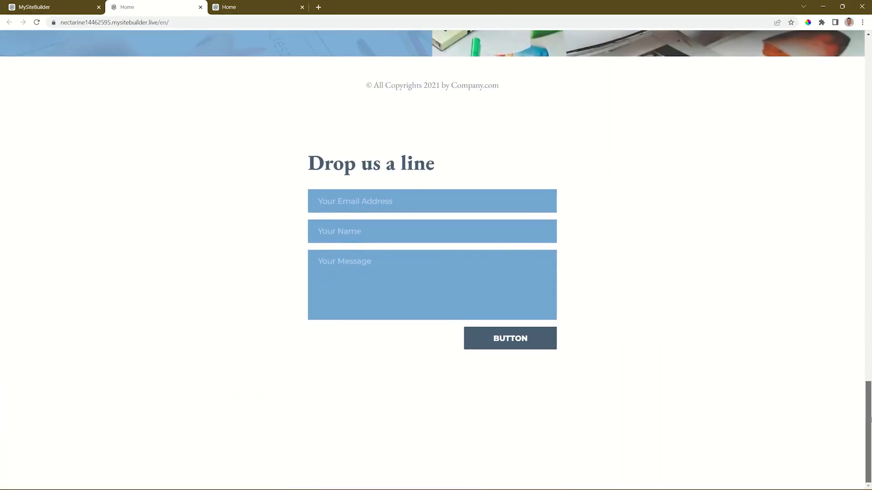
left_click(362, 200)
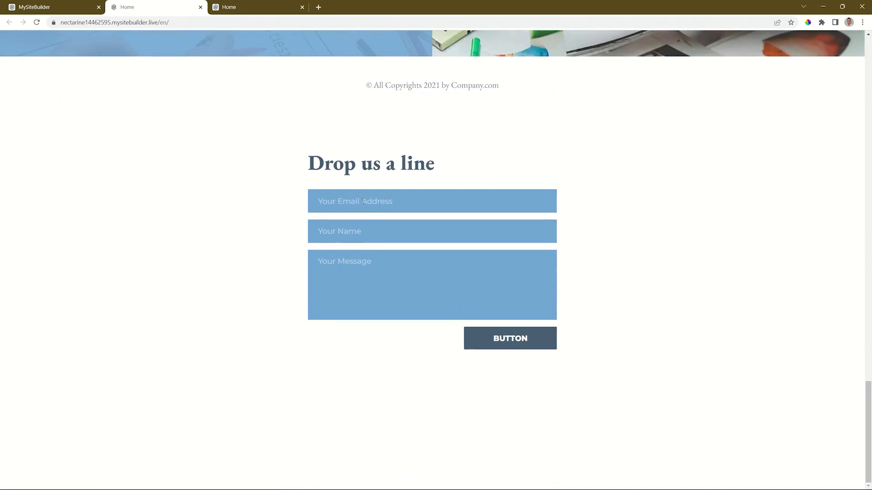
type("Info Joe")
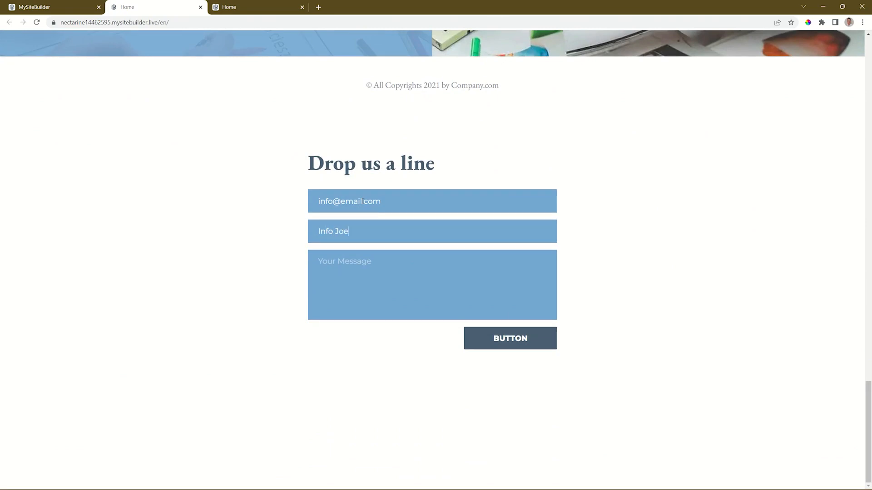
type("My Message")
left_click(519, 344)
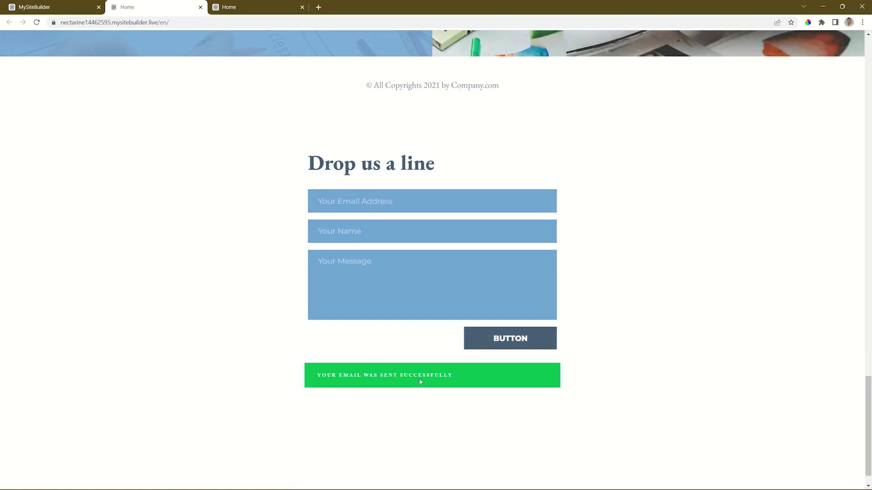
Open Website/Project #2's leads, select the test submission, check the export formats, and close the list.
left_click(65, 3)
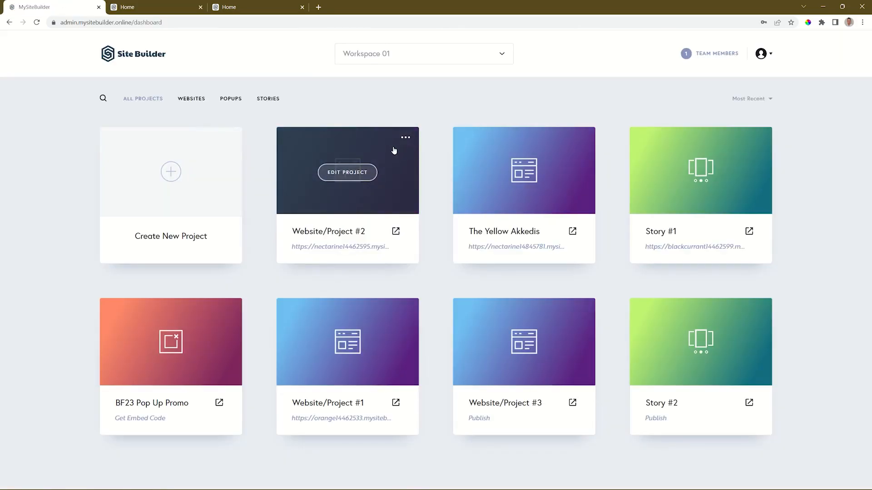
left_click(405, 138)
left_click(385, 165)
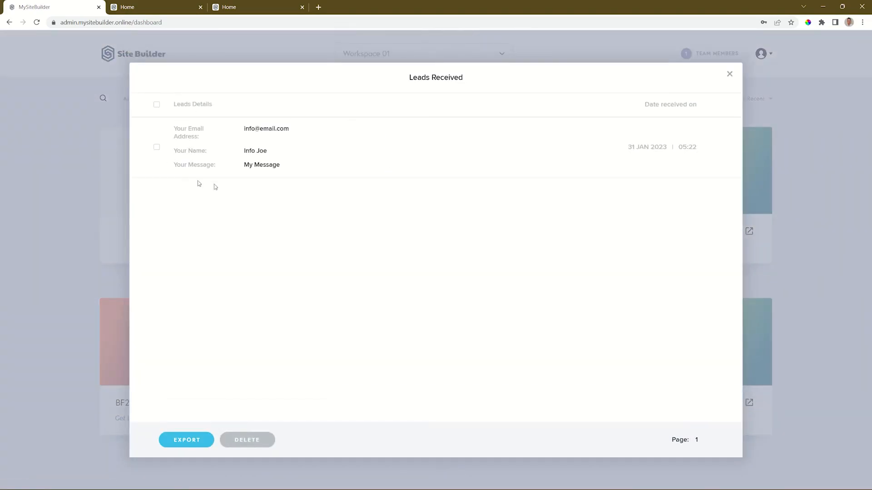
left_click(162, 138)
left_click(156, 105)
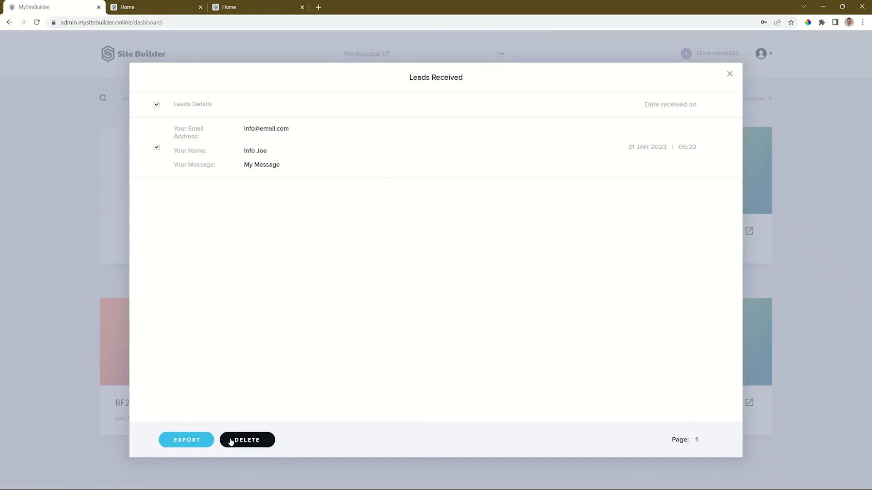
left_click(186, 440)
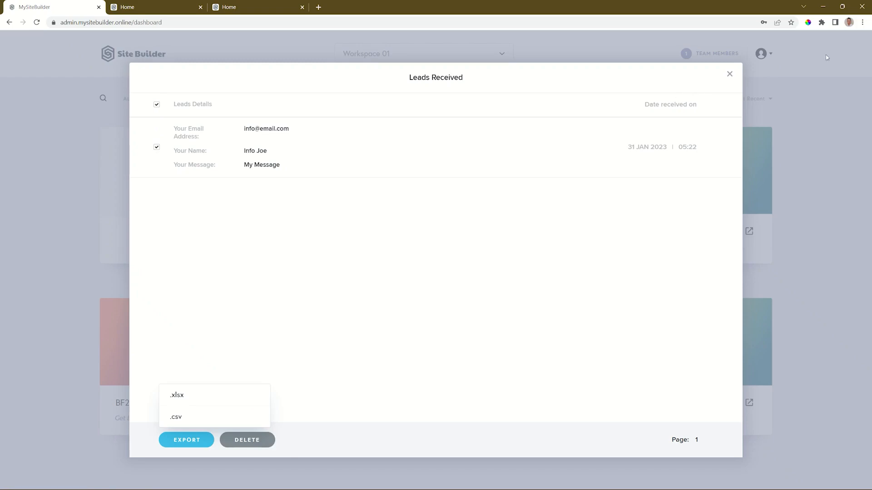
left_click(730, 75)
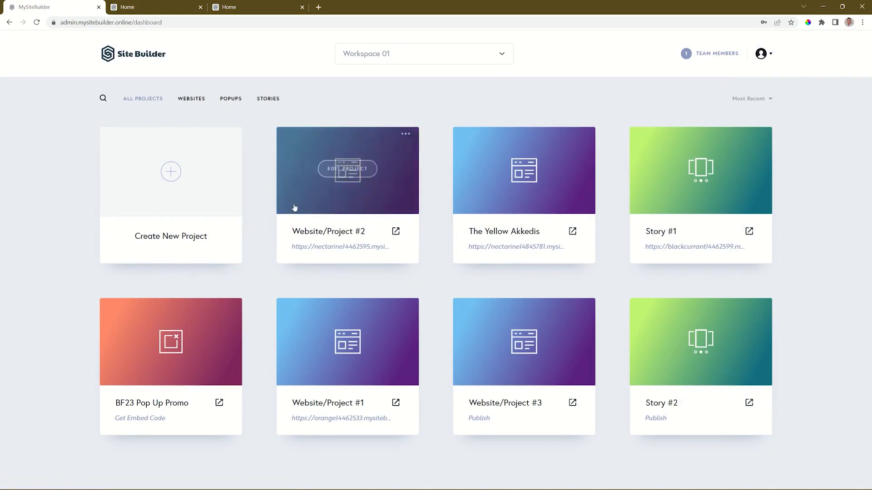
Reopen Website/Project #2 in the editor and bring up the contact form's integration settings.
left_click(354, 179)
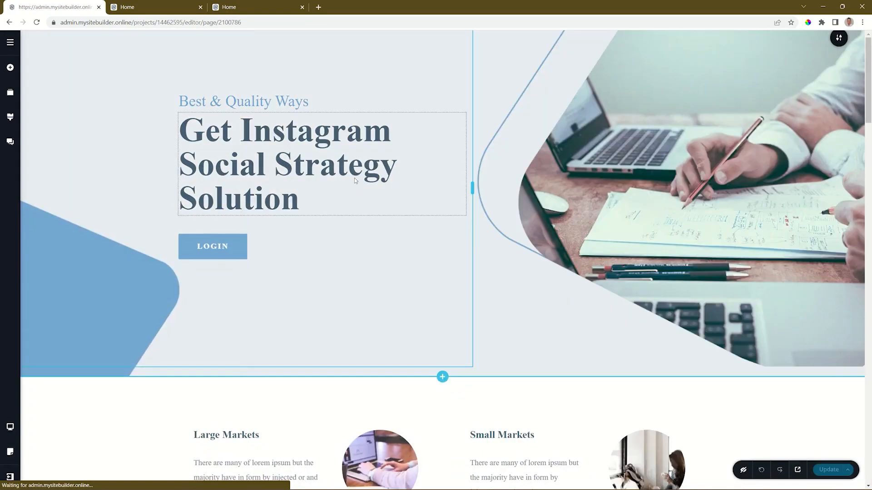
scroll(355, 180, "down", 20)
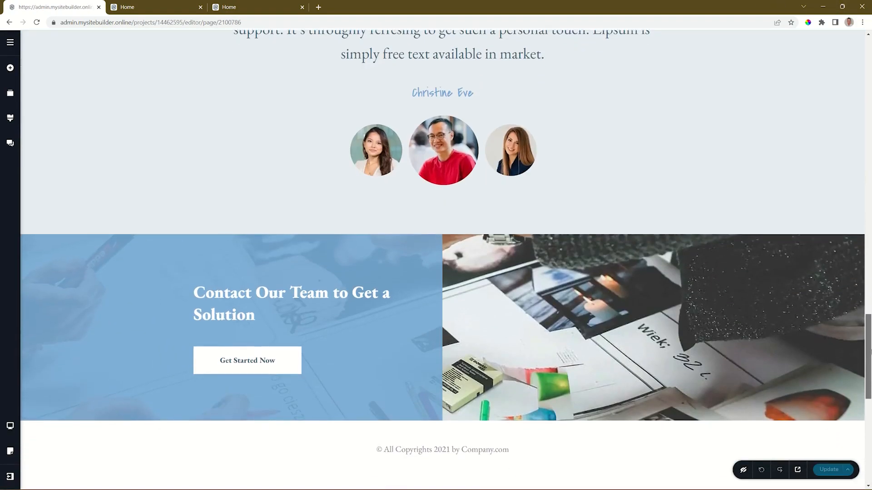
scroll(840, 382, "down", 9)
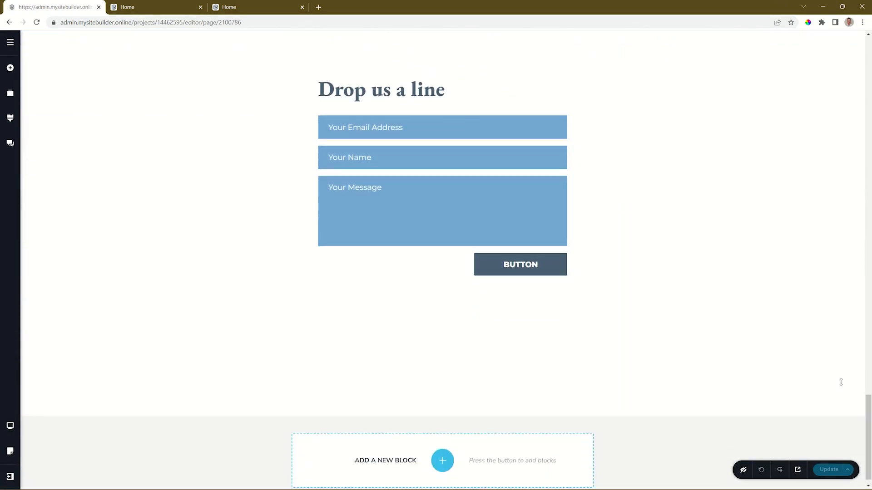
mouse_move(565, 259)
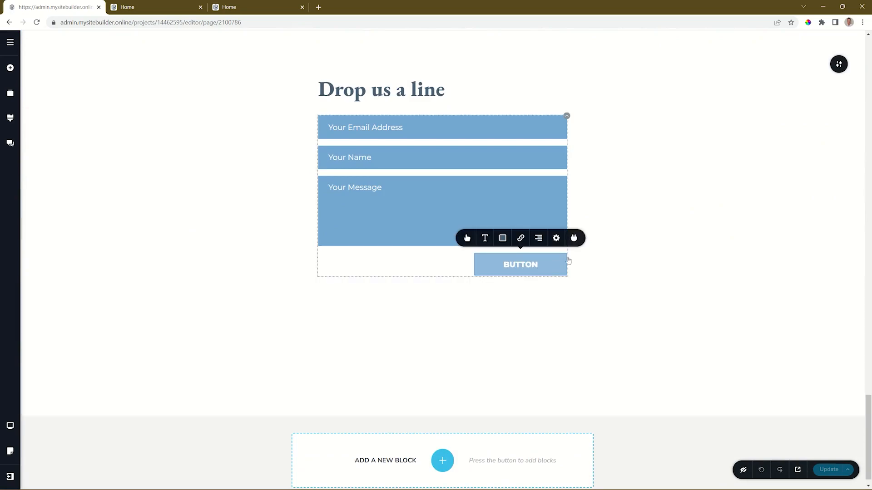
left_click(572, 239)
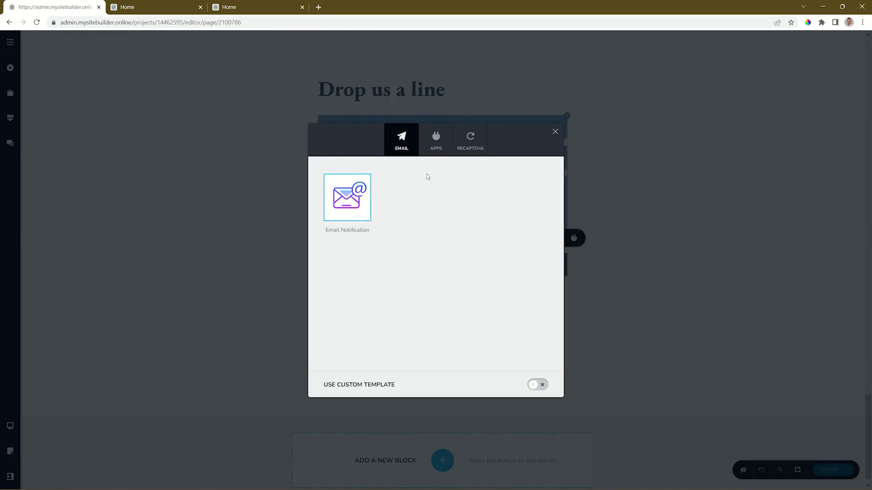
Look through the APPS and reCAPTCHA options, then choose Email Notification.
left_click(434, 149)
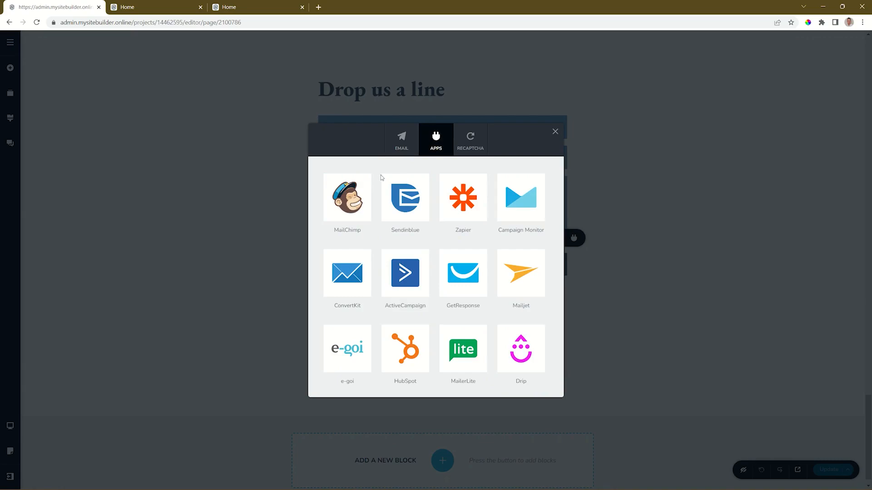
left_click(465, 154)
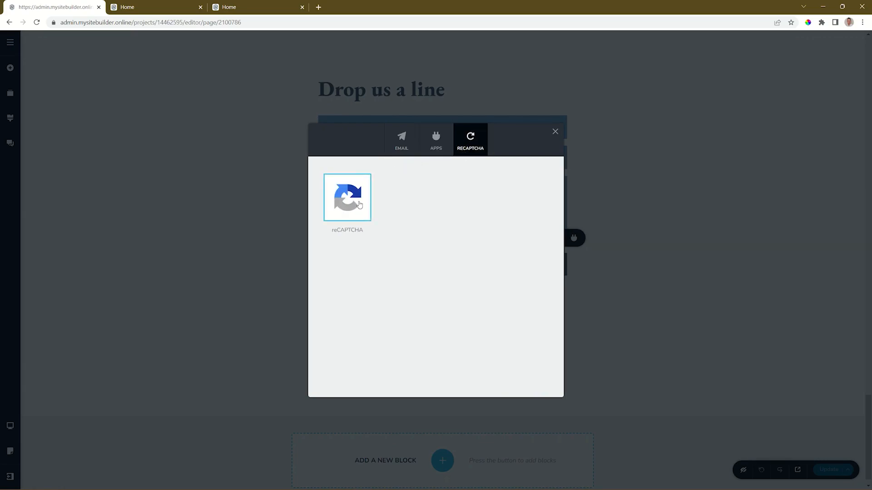
left_click(407, 149)
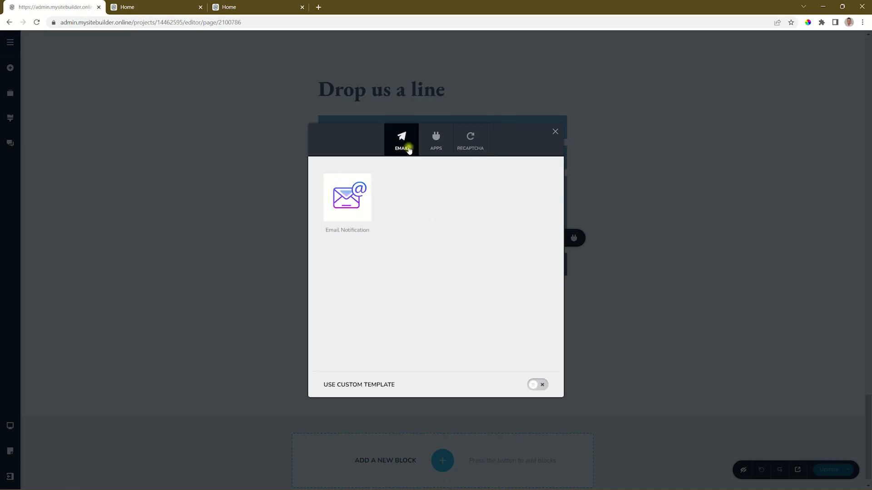
left_click(367, 197)
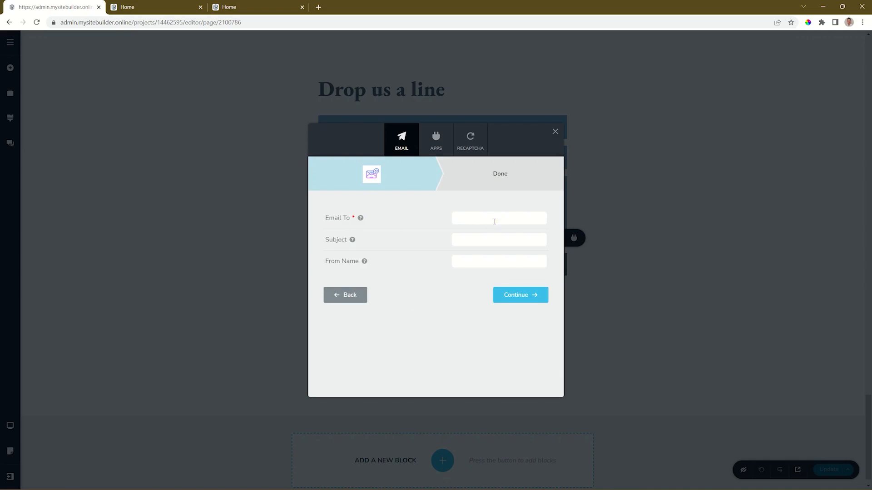
Check the email subject field's shortcode help, then pick MailChimp from the APPS integrations.
left_click(479, 241)
mouse_move(365, 266)
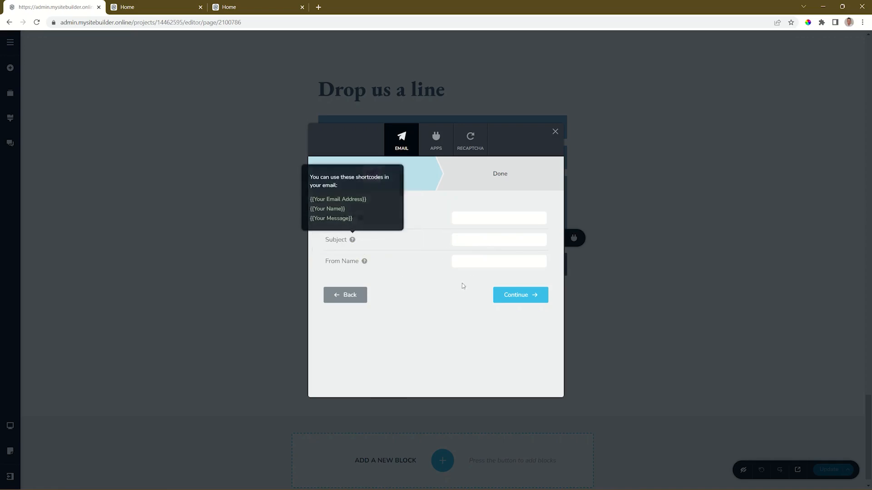
left_click(431, 294)
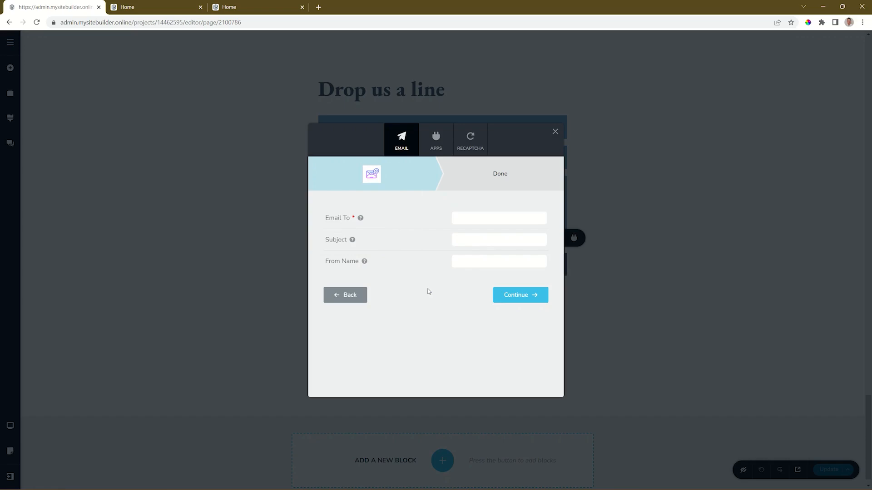
left_click(440, 151)
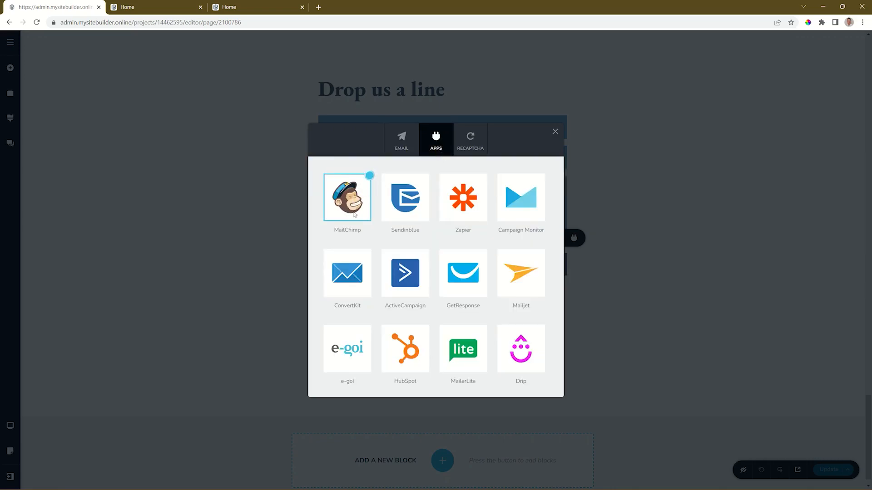
left_click(350, 213)
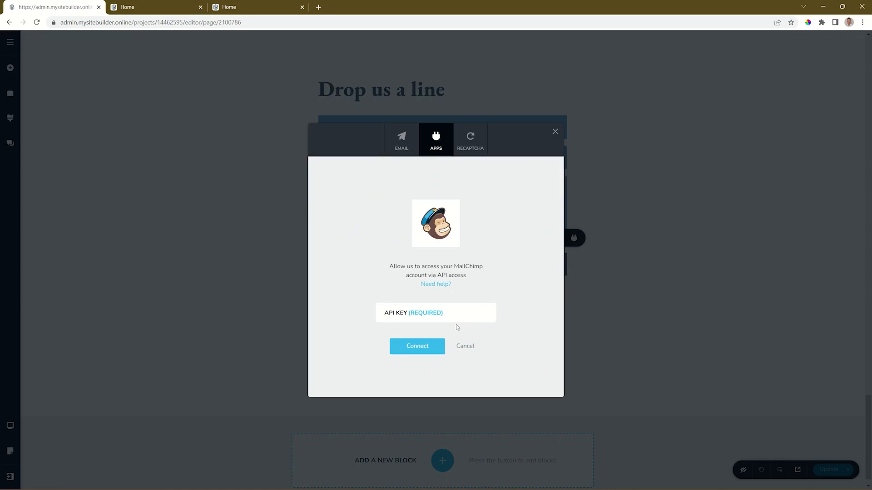